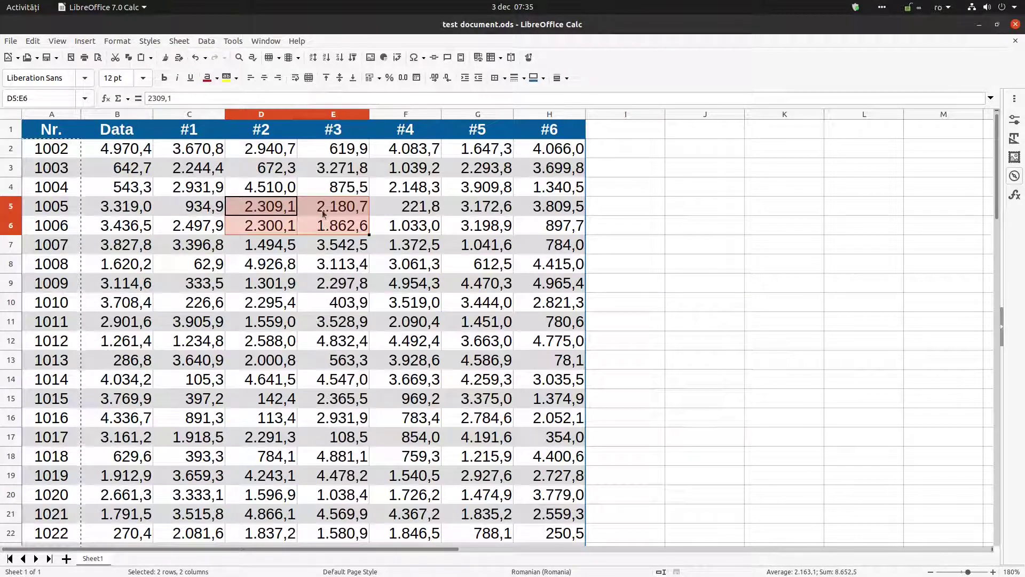
# - Select cells G6 to G8 and try deleting the entire column from G7, then cancel
pyautogui.click(322, 209)
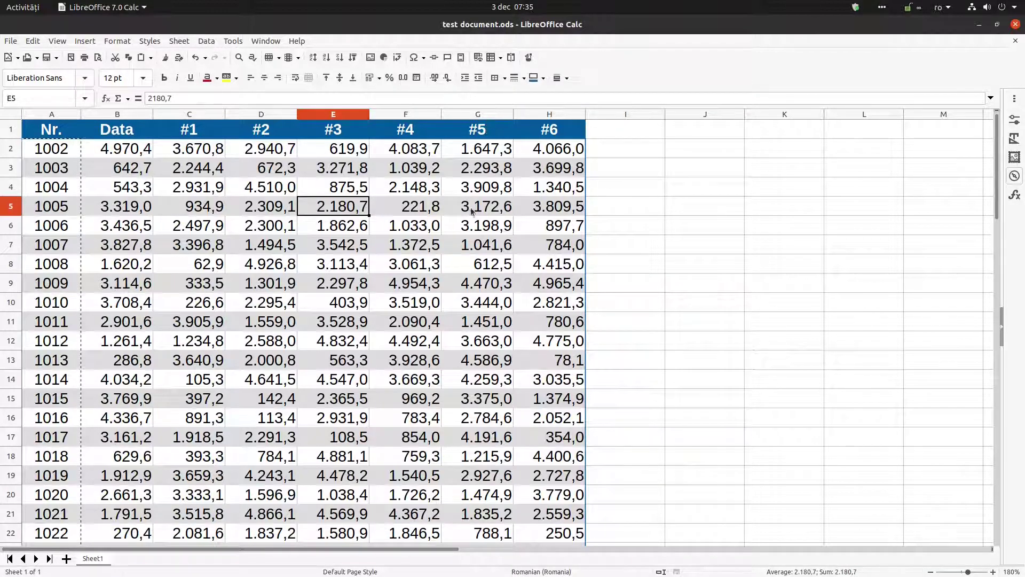
pyautogui.click(481, 231)
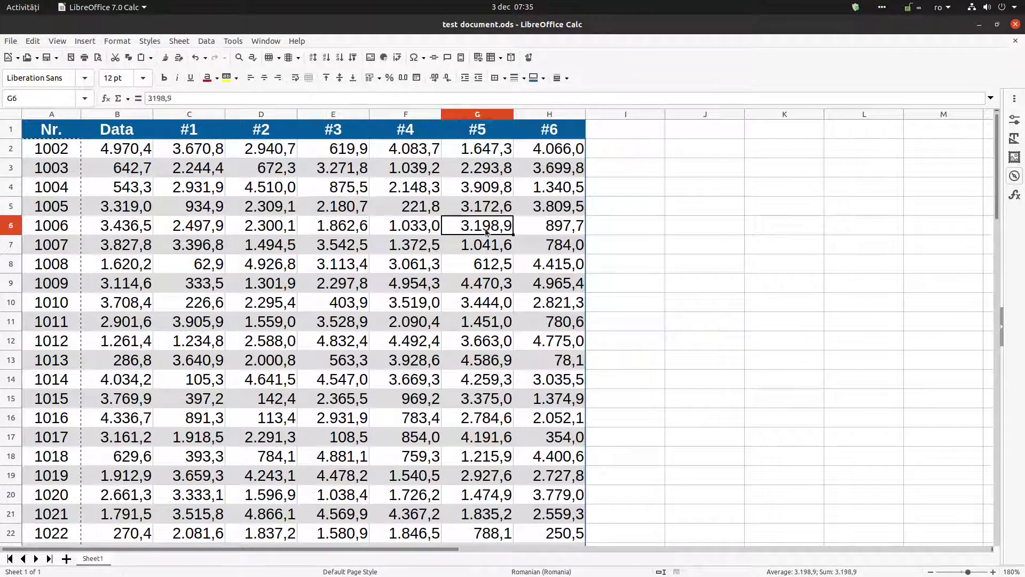
pyautogui.click(482, 251)
pyautogui.click(481, 271)
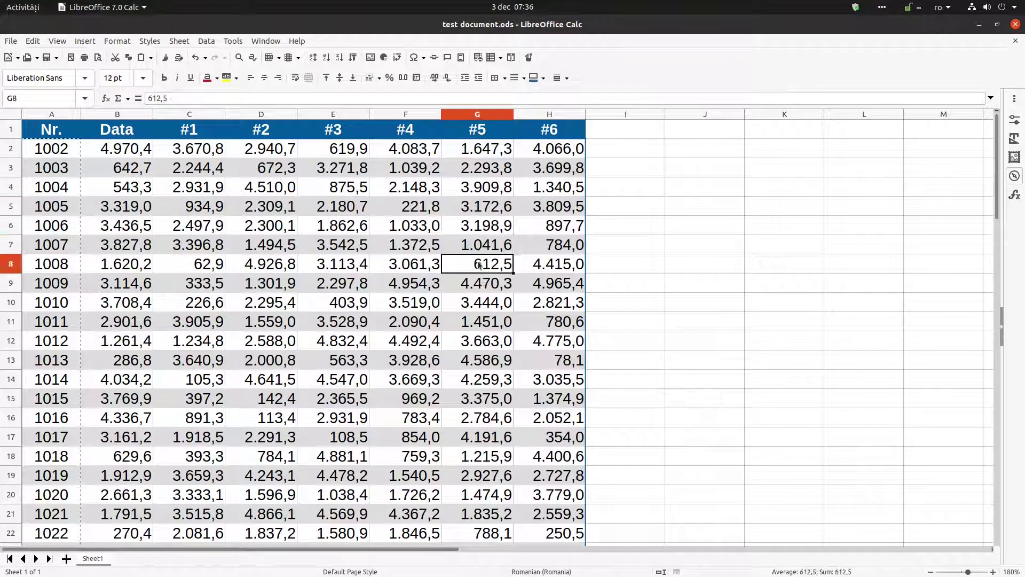
pyautogui.rightClick(476, 245)
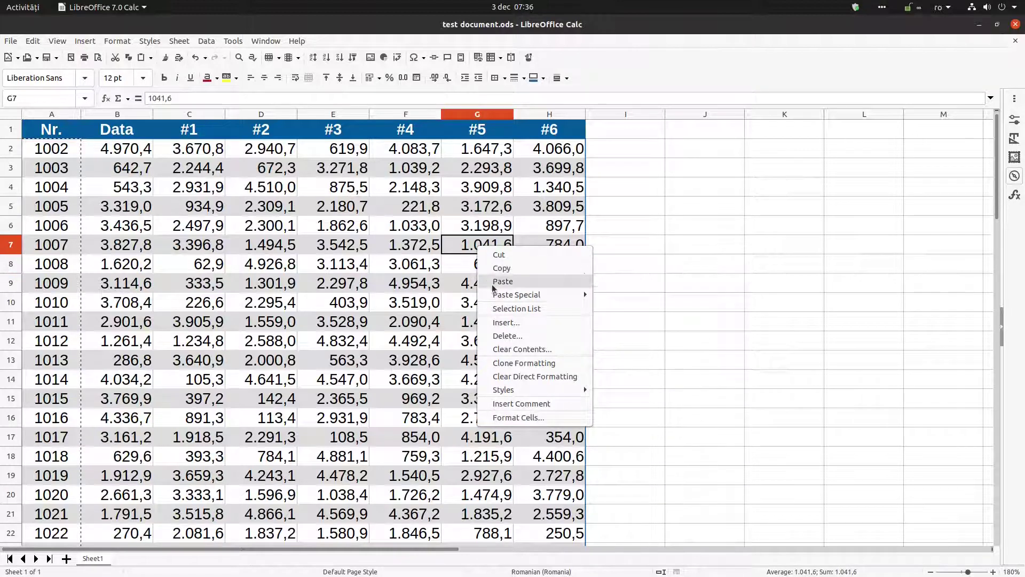
pyautogui.click(525, 335)
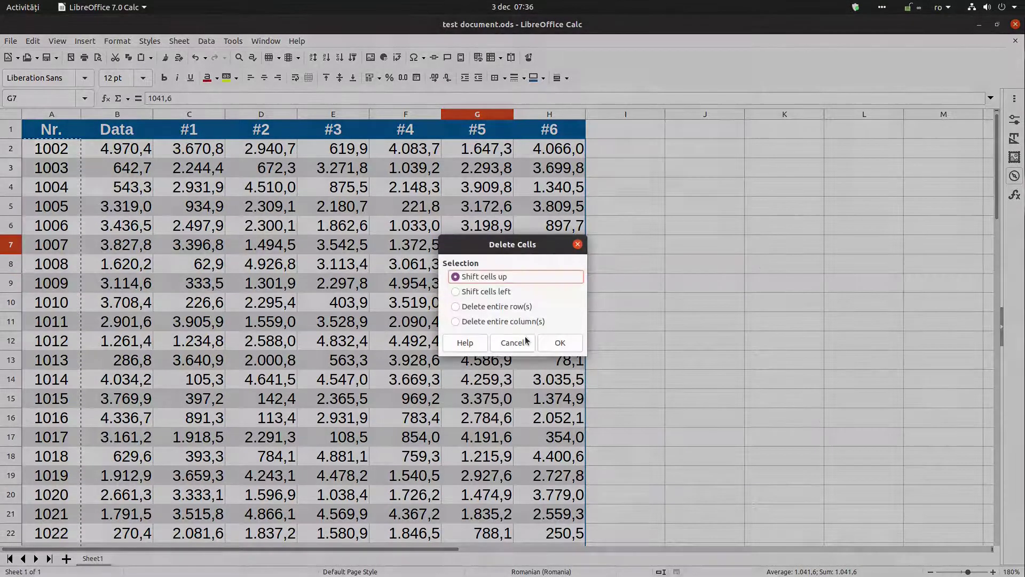
pyautogui.click(494, 322)
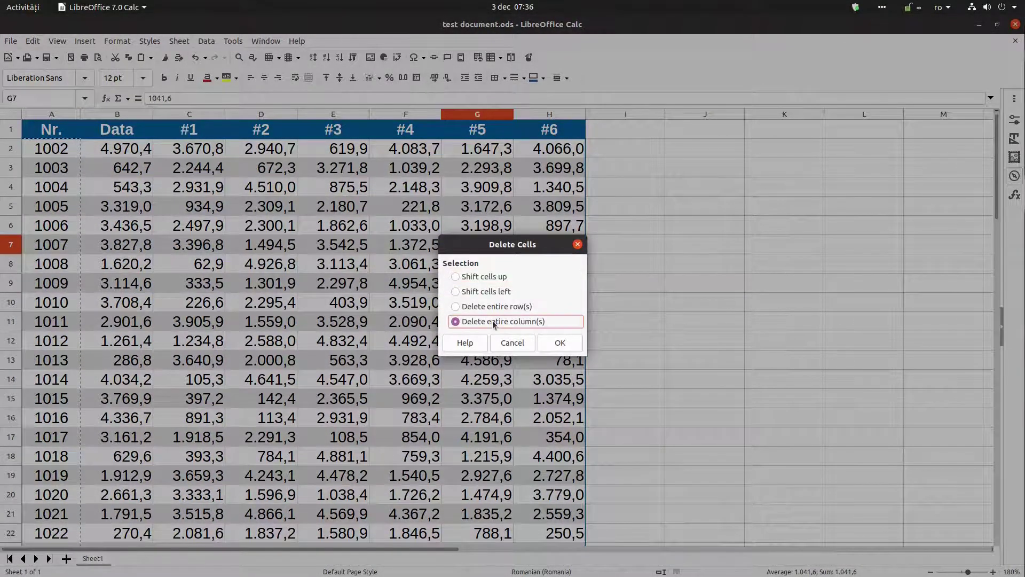
pyautogui.click(523, 335)
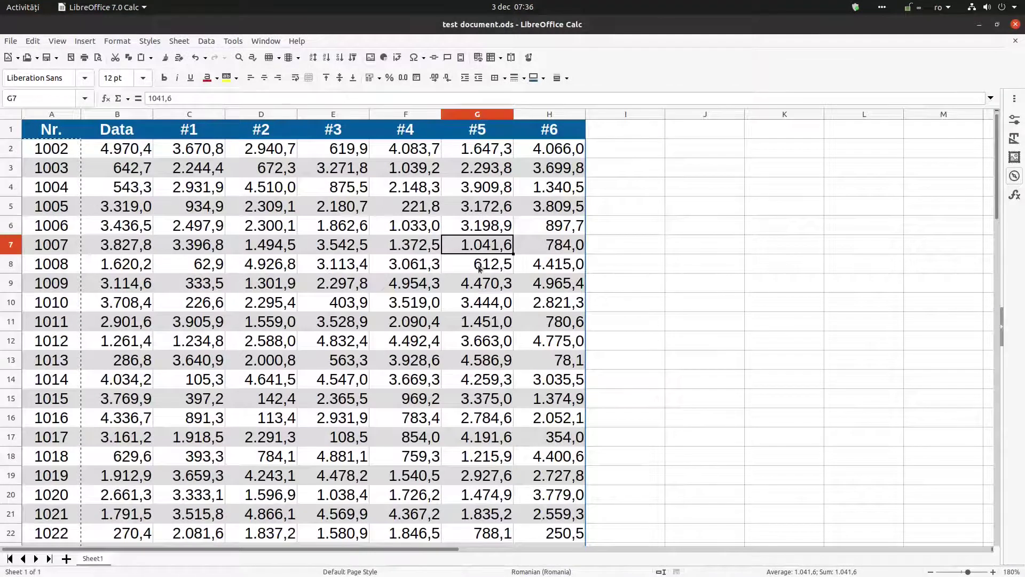
# - Reopen Delete Cells for G8, toggle entire column then entire row, and cancel again
pyautogui.rightClick(480, 266)
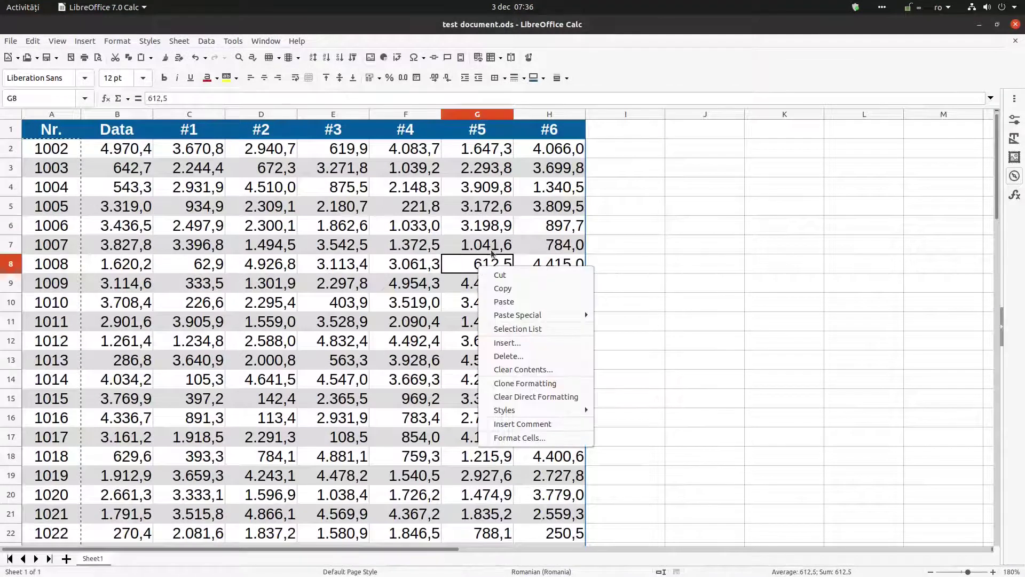
pyautogui.click(461, 264)
pyautogui.rightClick(460, 264)
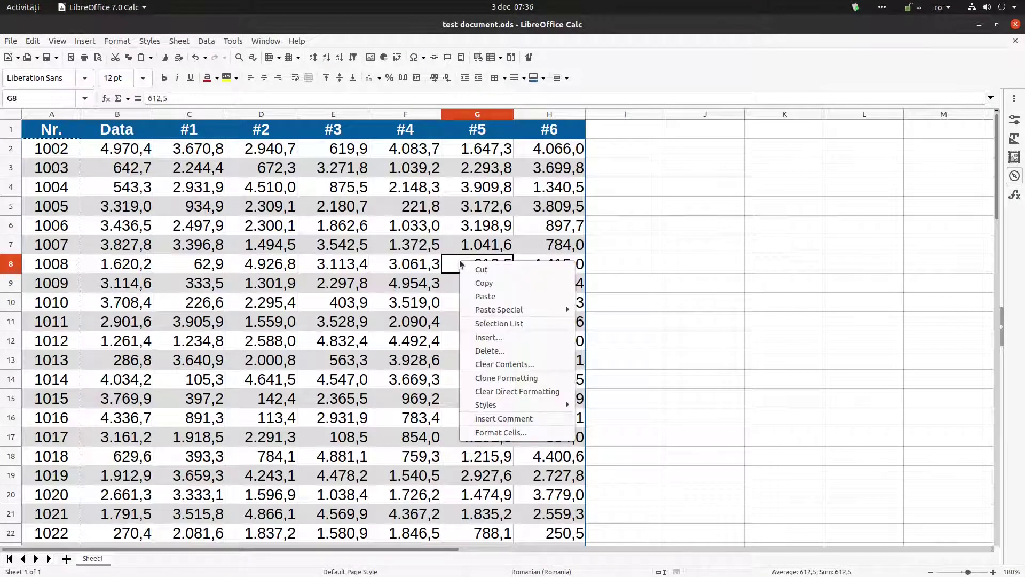
pyautogui.click(495, 350)
pyautogui.click(494, 322)
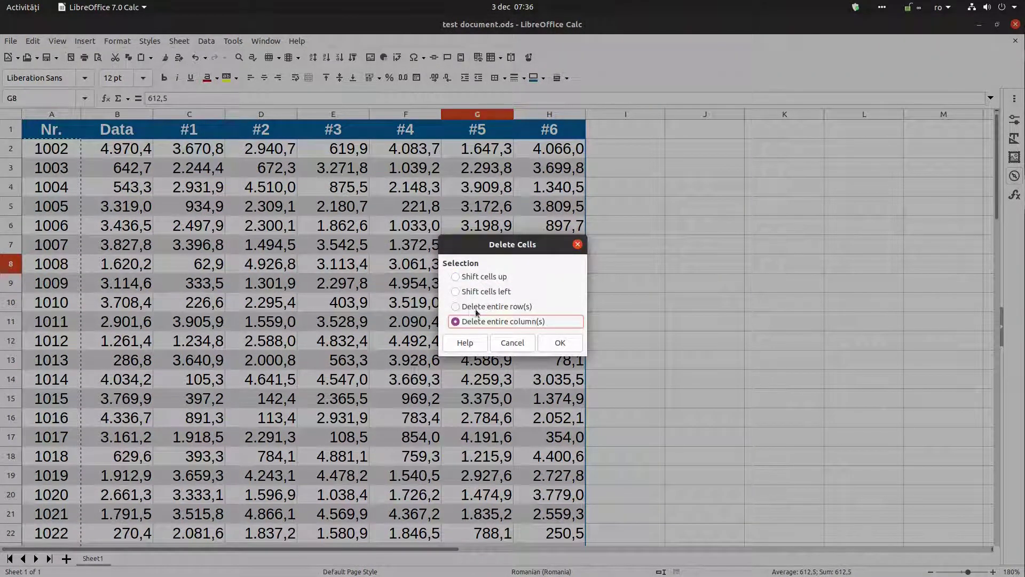
pyautogui.click(470, 308)
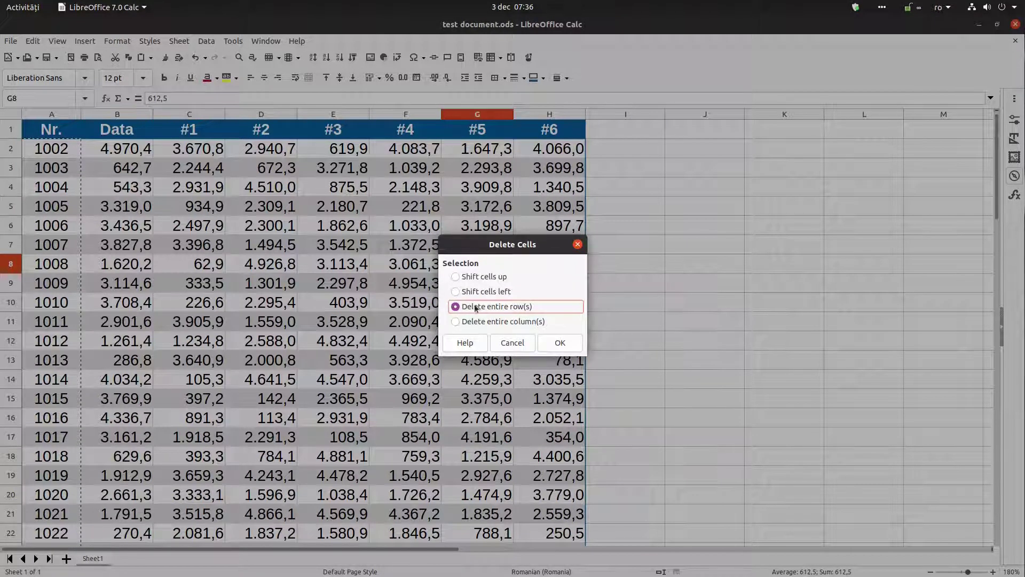
pyautogui.click(517, 342)
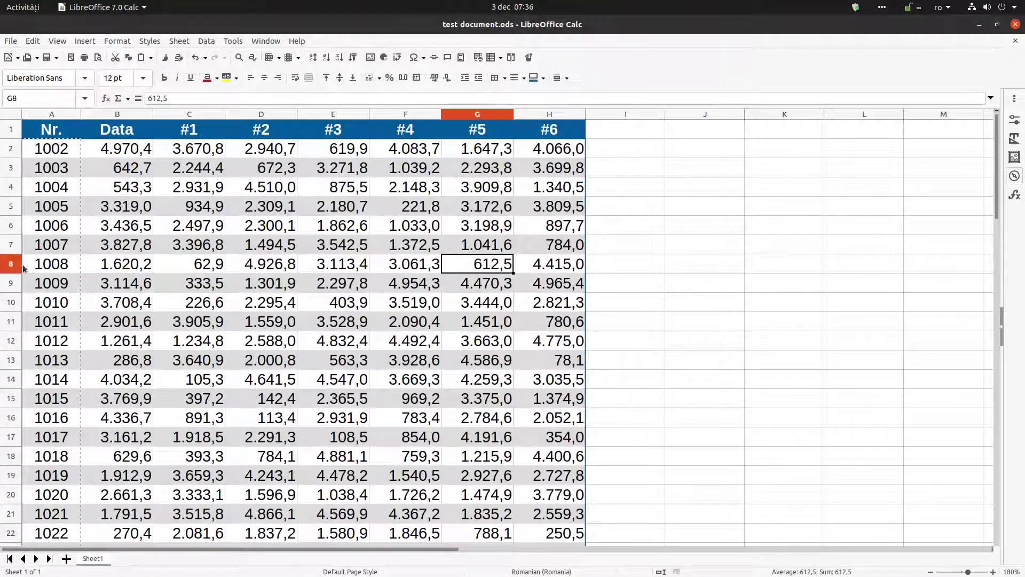
# - Delete rows 8 through 13 from the row-header selection's context menu
pyautogui.moveTo(10, 263); pyautogui.dragTo(8, 369)
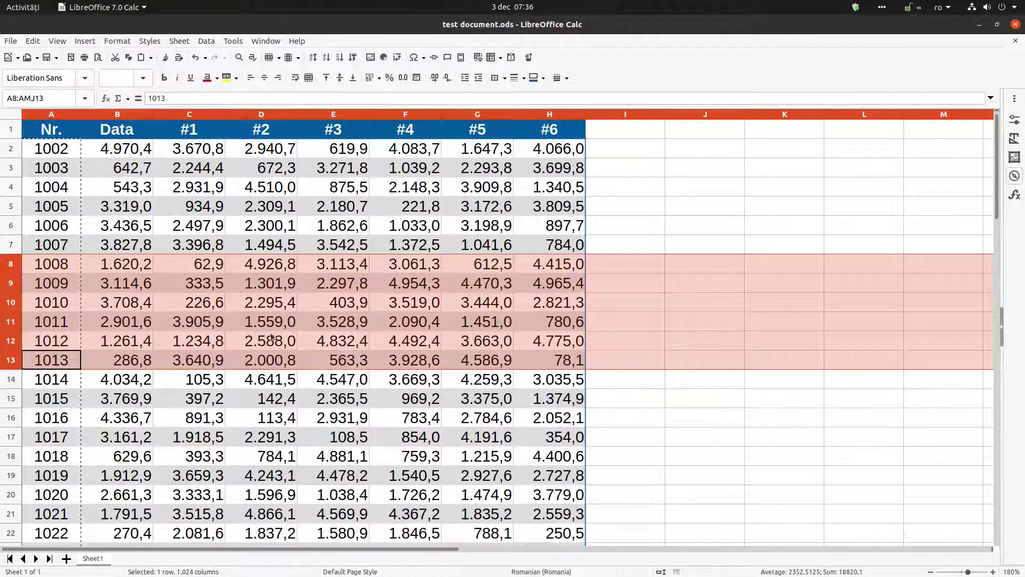
pyautogui.rightClick(471, 283)
pyautogui.click(497, 376)
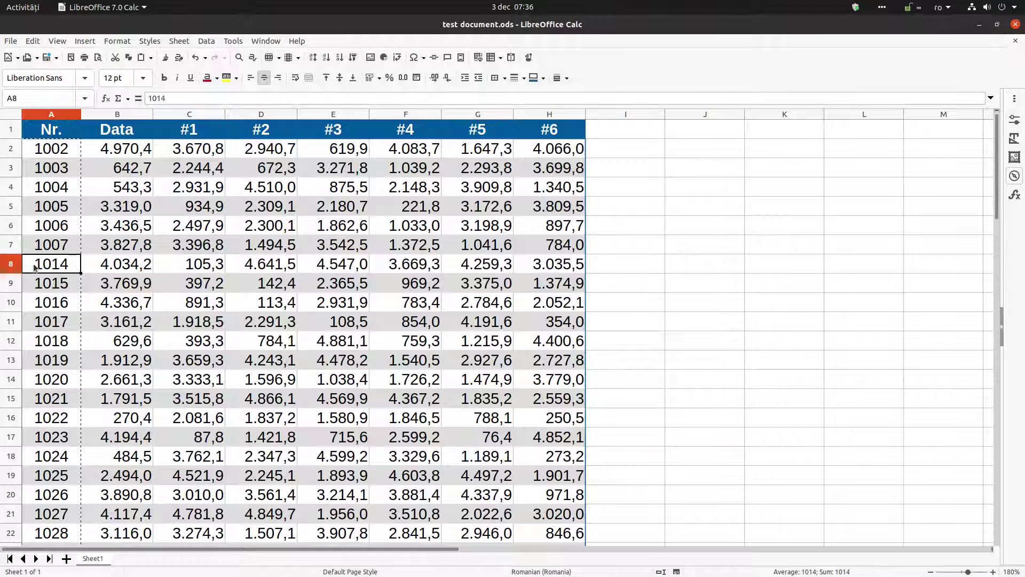
pyautogui.moveTo(11, 264); pyautogui.dragTo(11, 364)
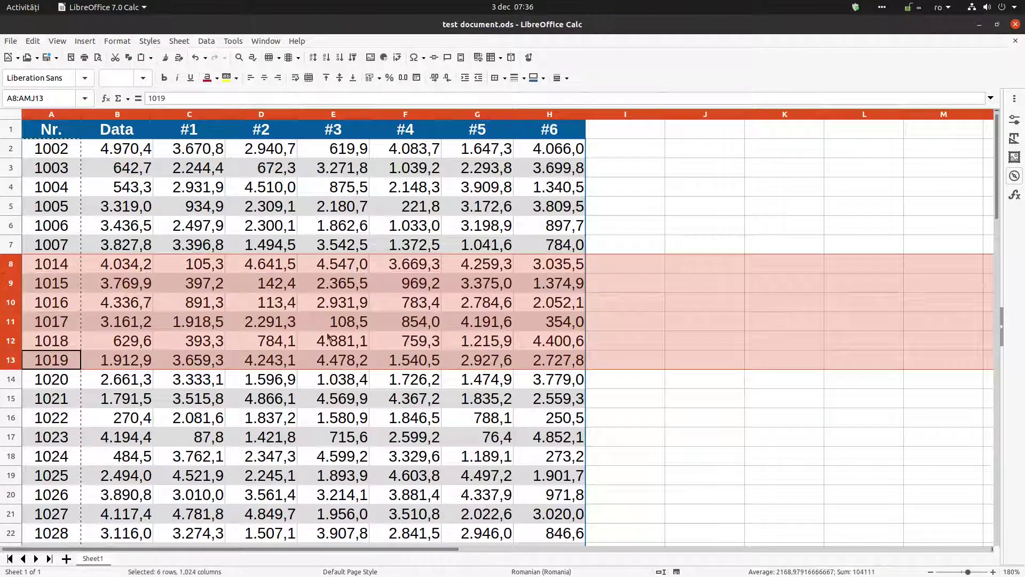
pyautogui.click(471, 303)
pyautogui.click(478, 287)
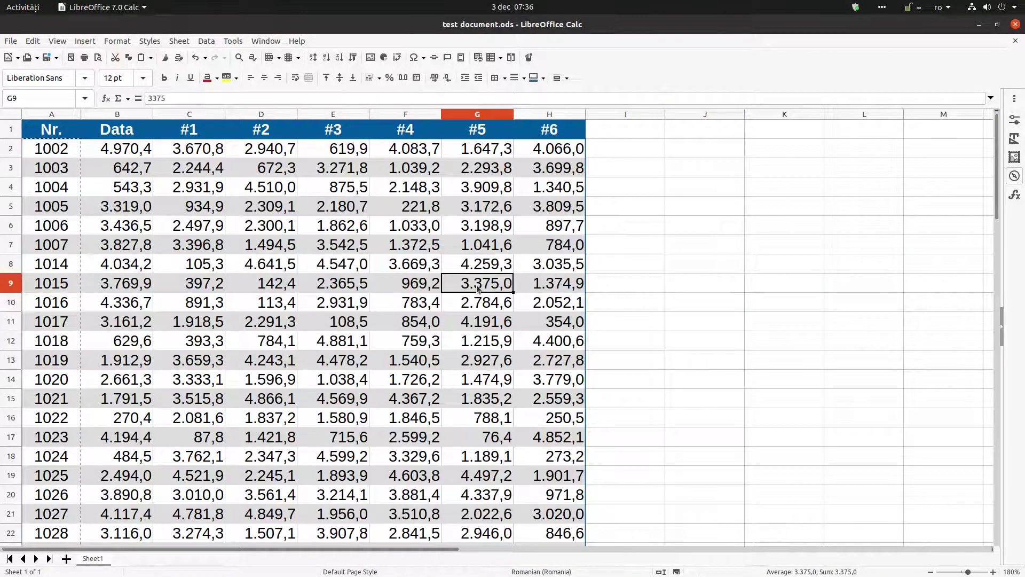
# - Adjust the keyboard selection in column G to cover G2:G7
pyautogui.hotkey('shift', 'Down')
pyautogui.hotkey('shift', 'Down')
pyautogui.hotkey('shift', 'Down')
pyautogui.hotkey('shift', 'Down')
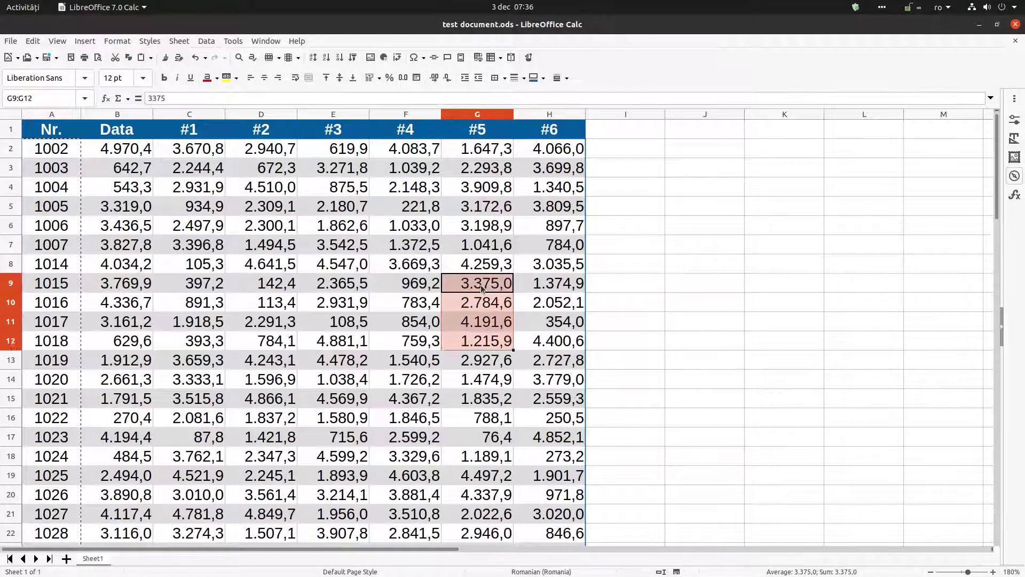
pyautogui.press('Up')
pyautogui.press('Up')
pyautogui.press('Up')
pyautogui.press('Up')
pyautogui.press('Up')
pyautogui.press('Up')
pyautogui.press('Up')
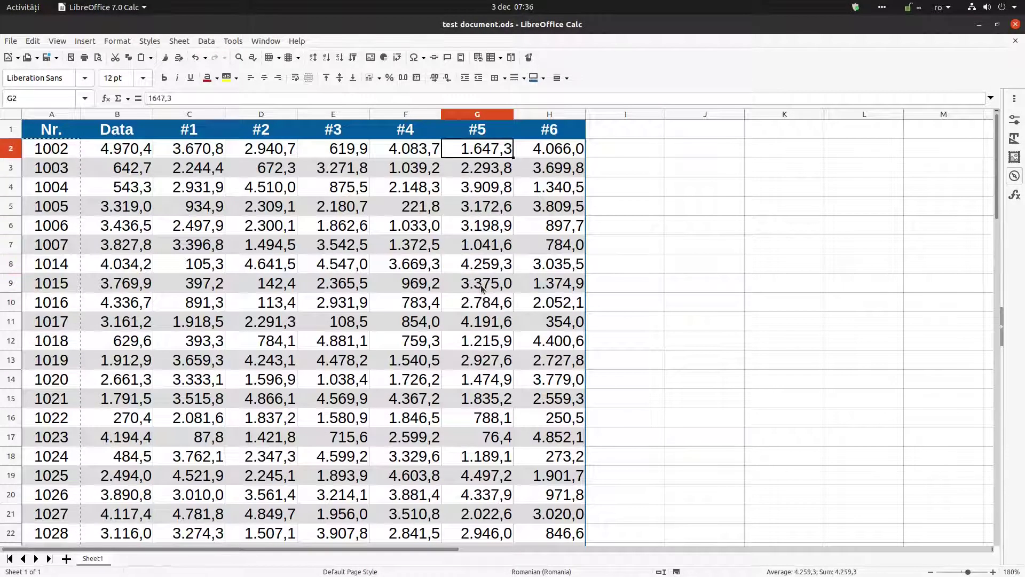
pyautogui.hotkey('shift', 'Down')
pyautogui.hotkey('shift', 'Down')
pyautogui.hotkey('shift', 'Down')
pyautogui.hotkey('shift', 'Down')
pyautogui.hotkey('shift', 'Down')
pyautogui.hotkey('shift', 'Down')
pyautogui.hotkey('shift', 'Up')
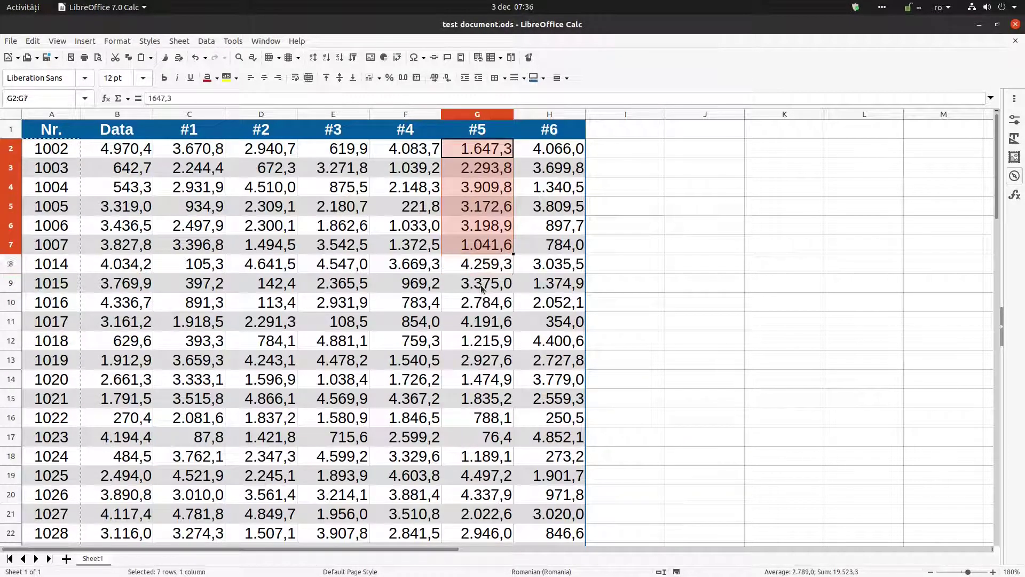
pyautogui.hotkey('shift', 'Up')
pyautogui.hotkey('shift', 'Down')
# - Delete entire rows 2–7 through Delete Cells, then undo it with Ctrl+Z
pyautogui.rightClick(476, 201)
pyautogui.click(507, 287)
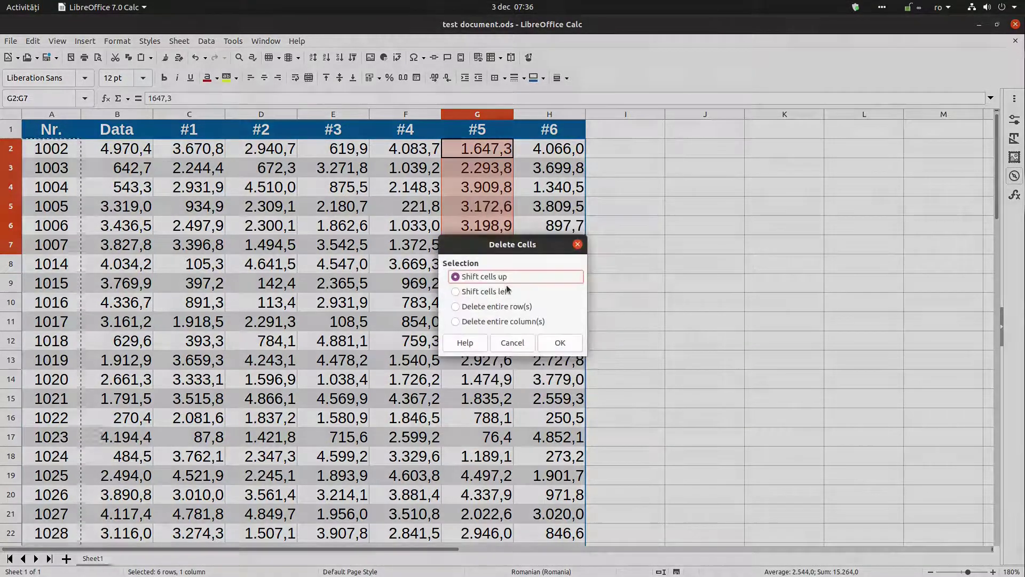
pyautogui.click(514, 307)
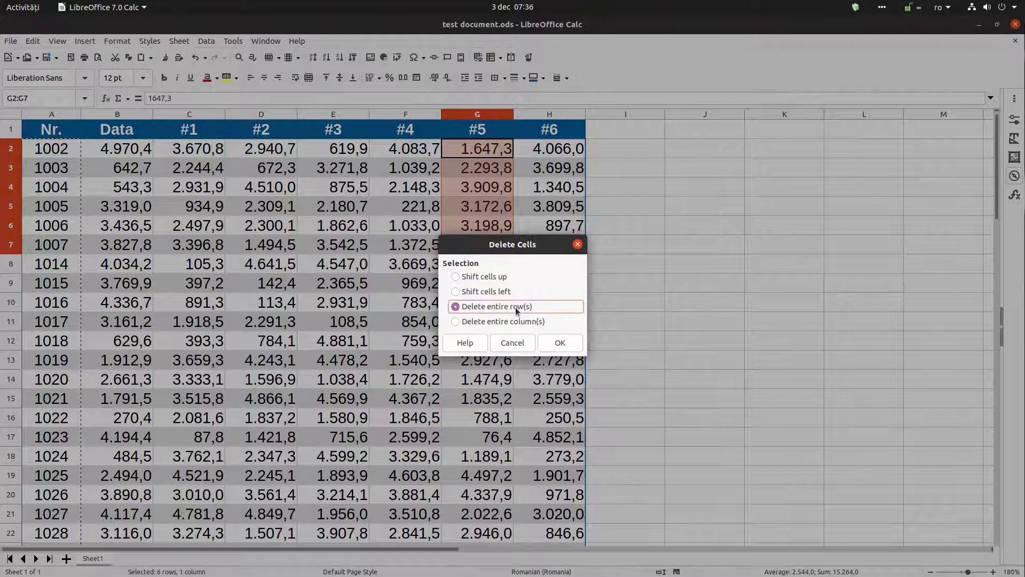
pyautogui.click(542, 343)
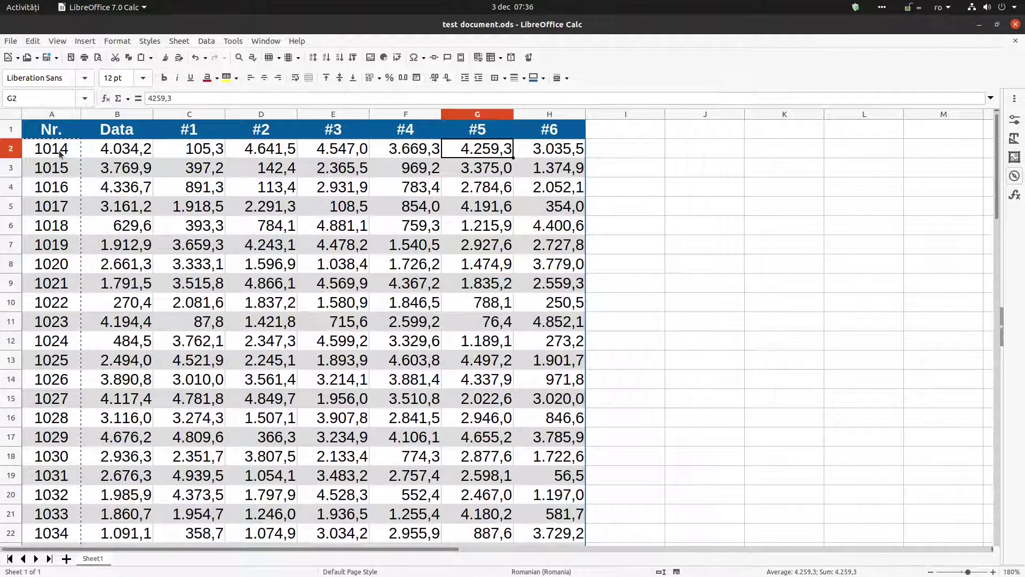
pyautogui.hotkey('ctrl', 'z')
pyautogui.hotkey('ctrl', 'z')
pyautogui.click(106, 188)
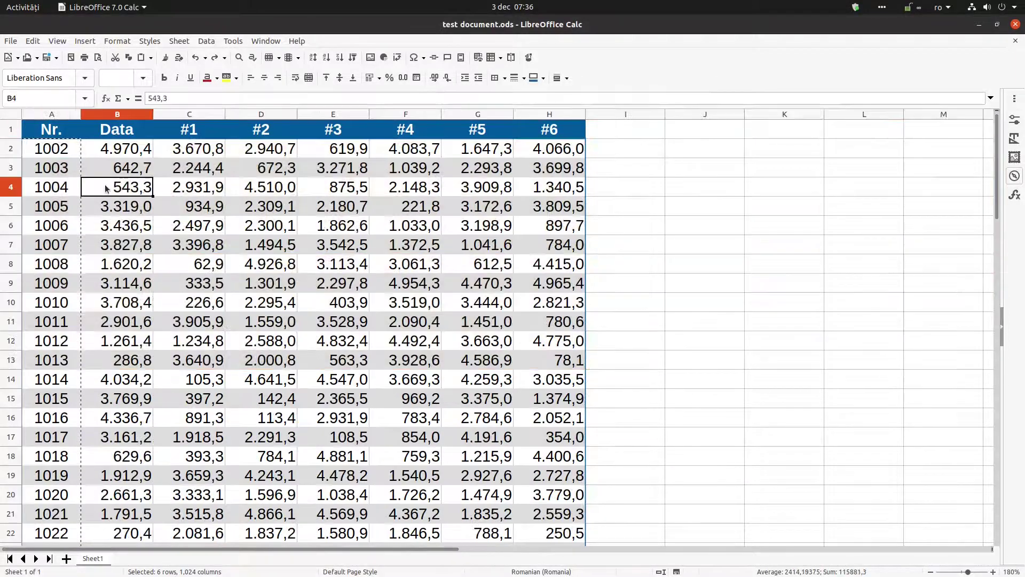
pyautogui.click(273, 208)
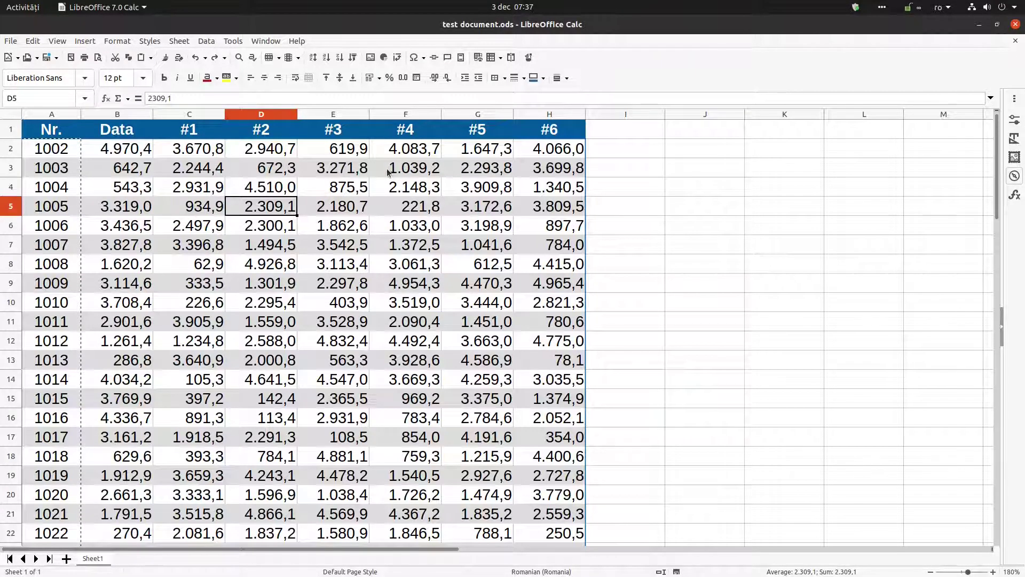
pyautogui.rightClick(416, 170)
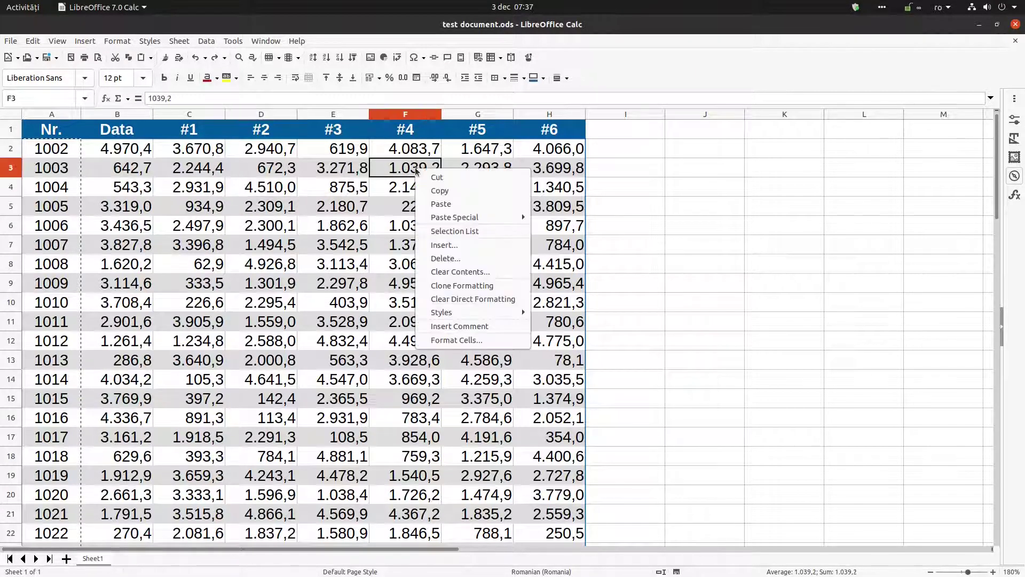
pyautogui.click(446, 259)
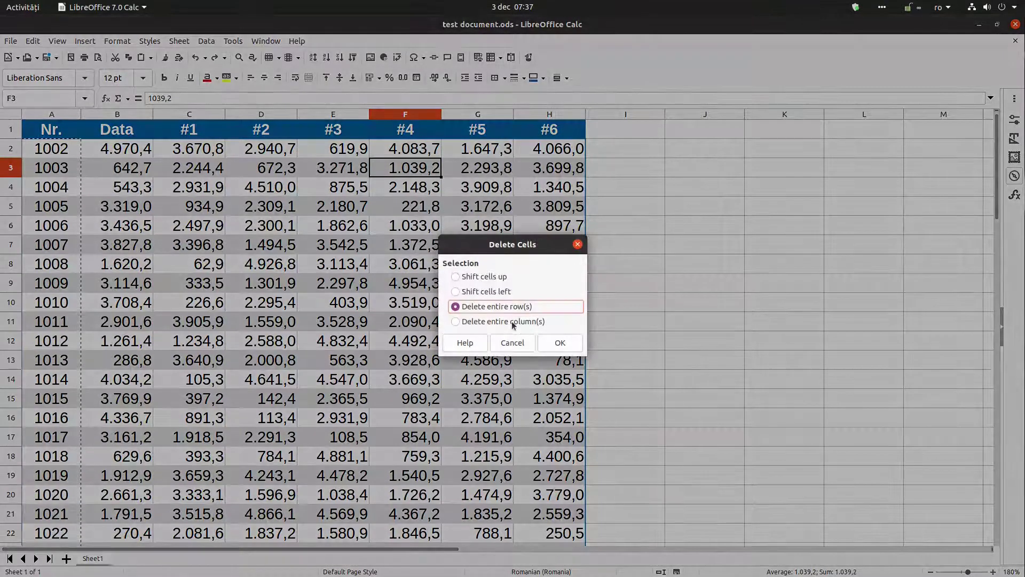
pyautogui.click(502, 321)
pyautogui.click(558, 343)
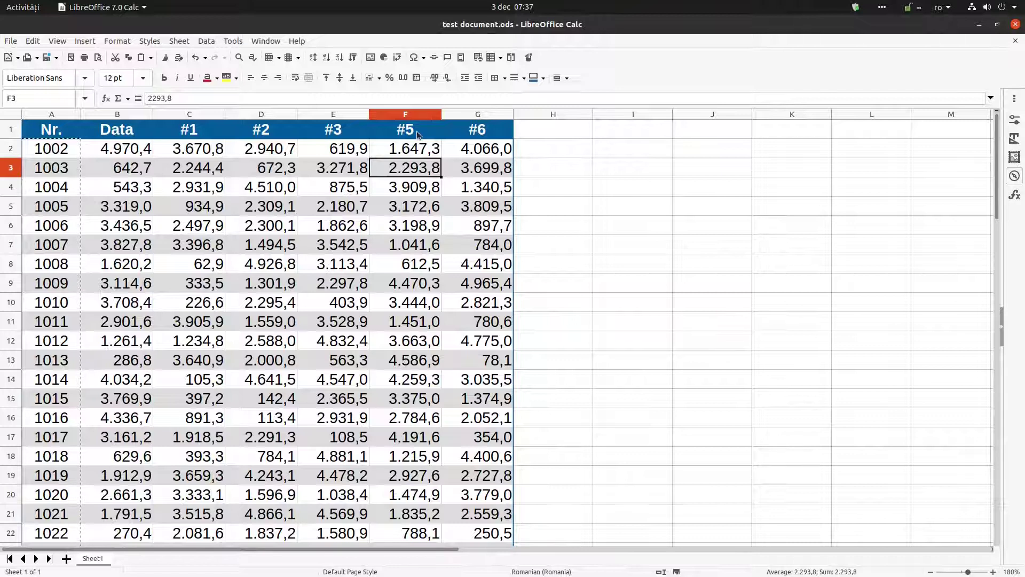
pyautogui.hotkey('ctrl', 'z')
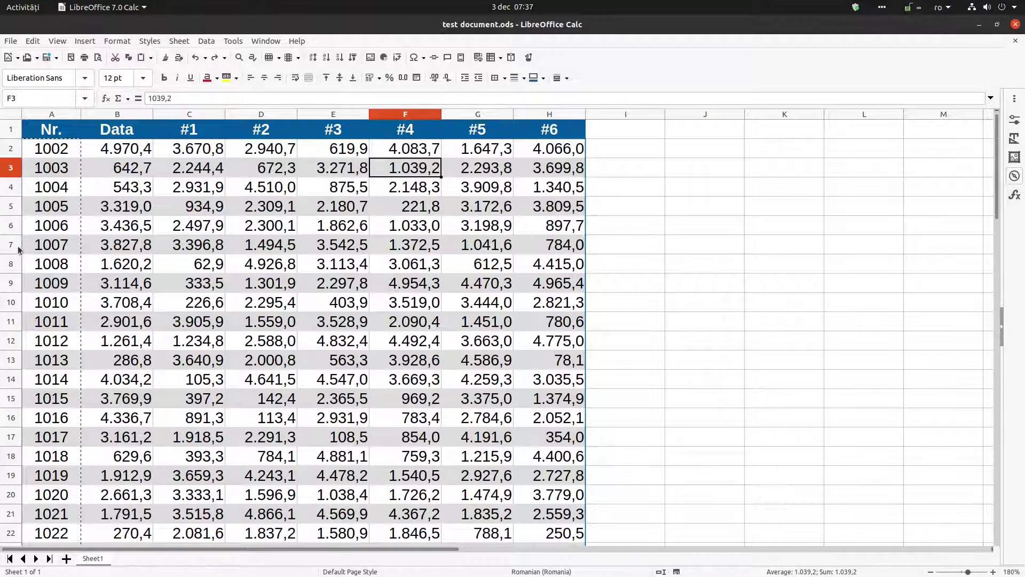
pyautogui.click(11, 210)
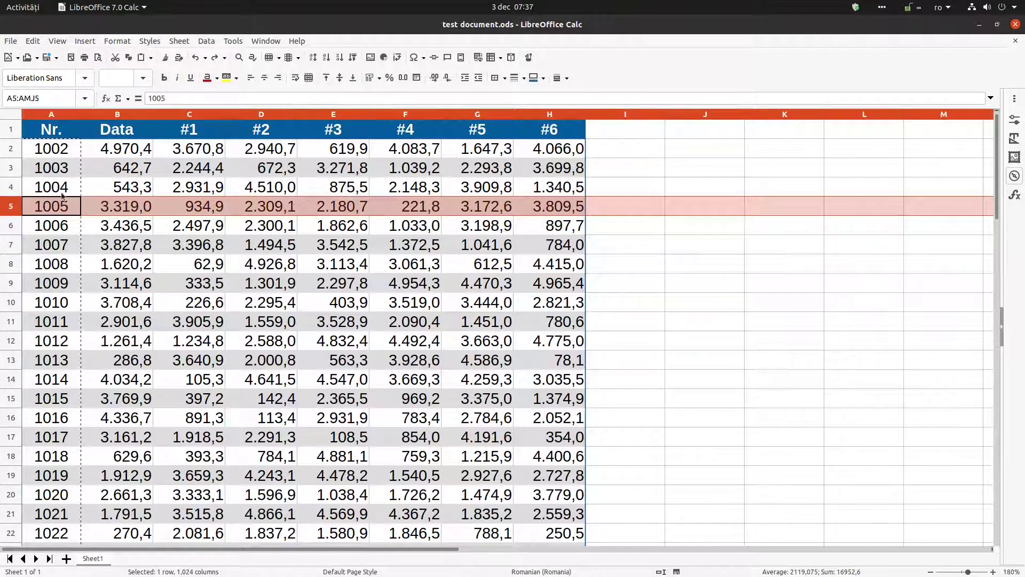
pyautogui.rightClick(20, 210)
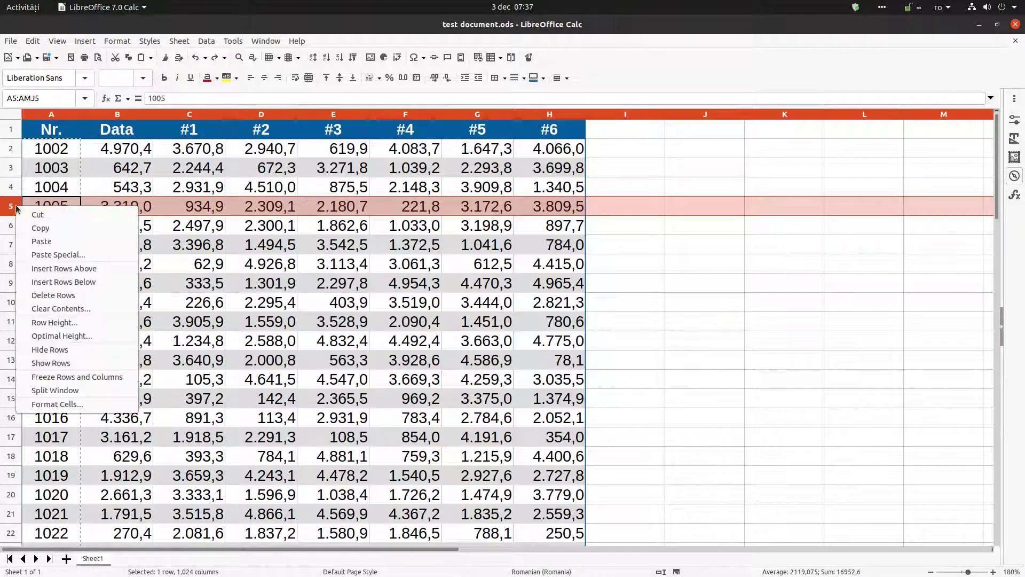
pyautogui.click(38, 293)
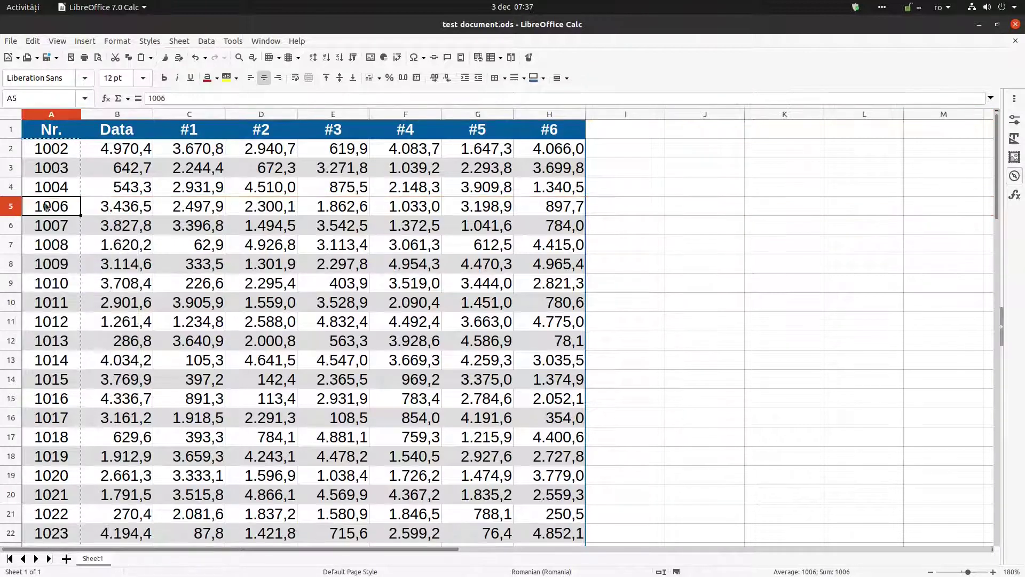
pyautogui.hotkey('ctrl', 'z')
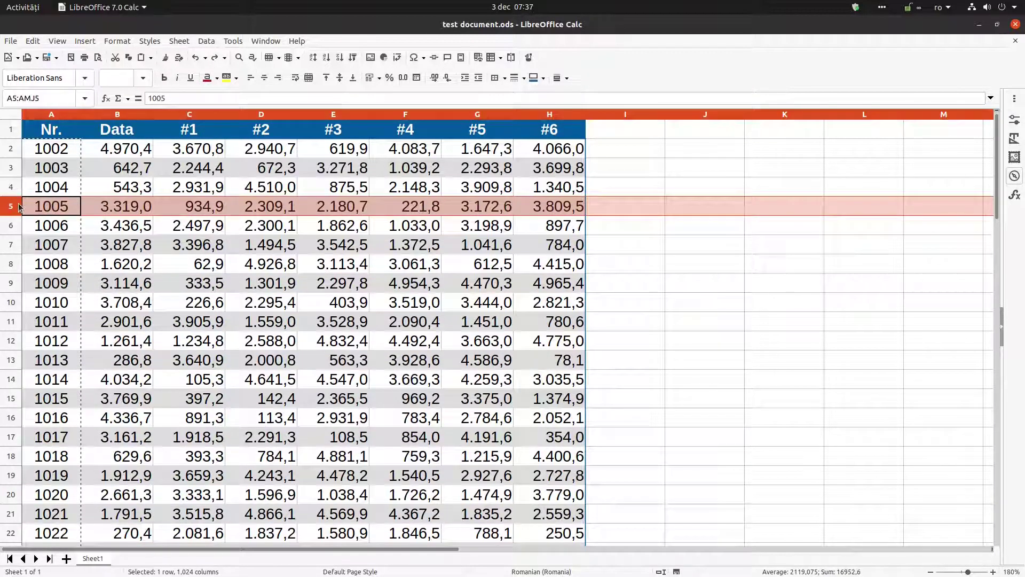
pyautogui.moveTo(16, 153); pyautogui.dragTo(9, 283)
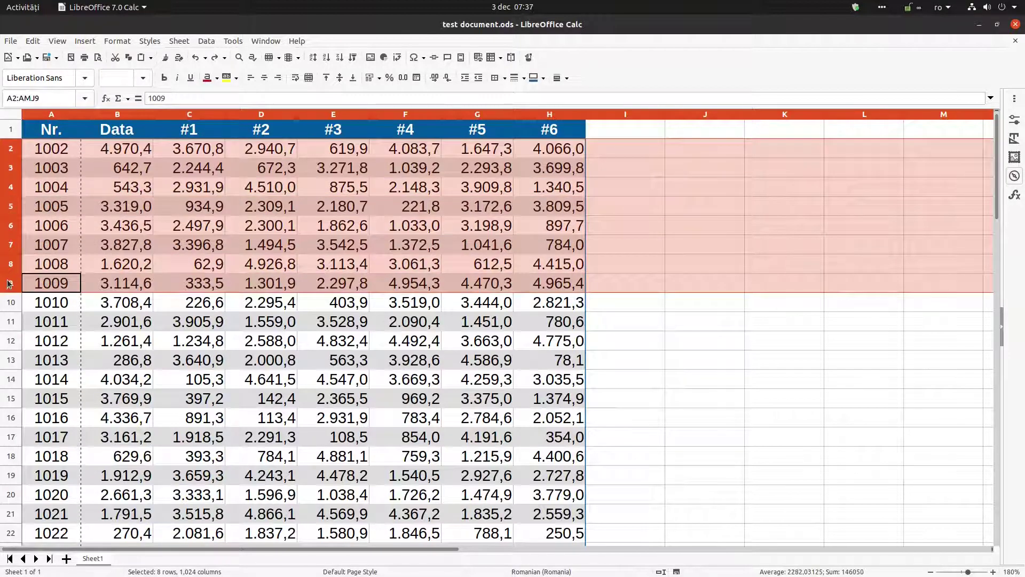
pyautogui.moveTo(9, 155); pyautogui.dragTo(13, 283)
pyautogui.rightClick(14, 228)
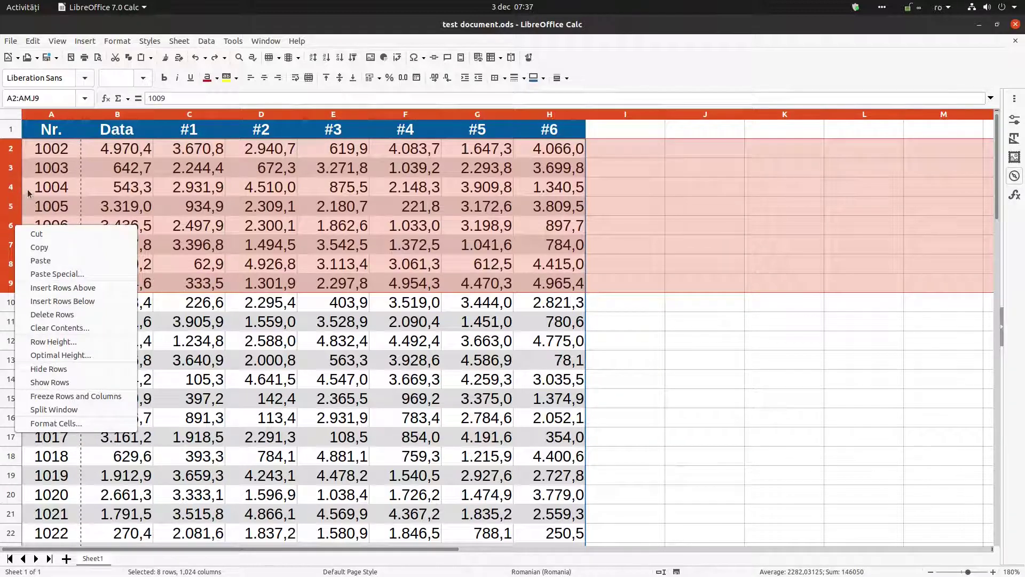
pyautogui.click(53, 315)
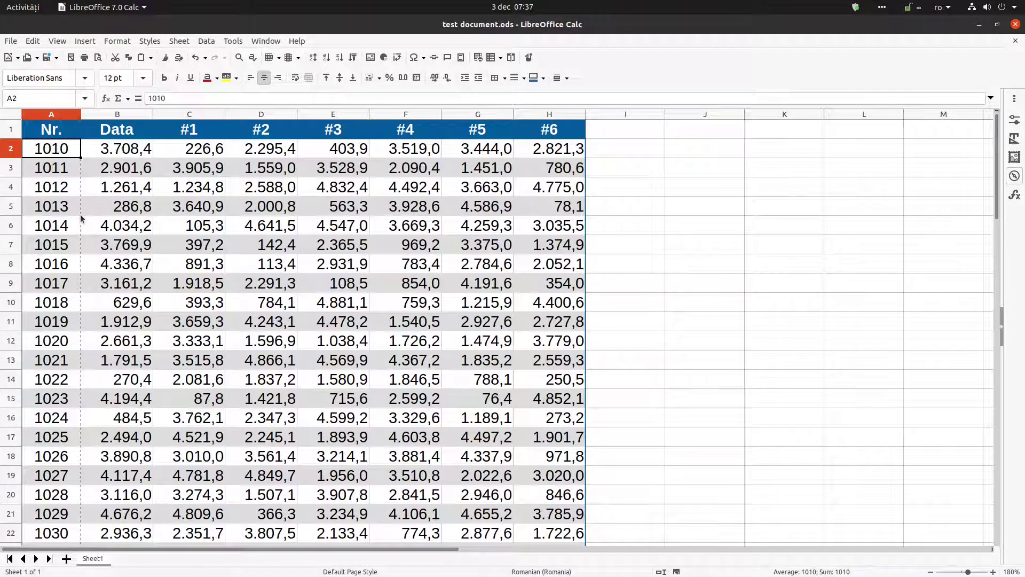
pyautogui.hotkey('ctrl', 'z')
pyautogui.click(184, 221)
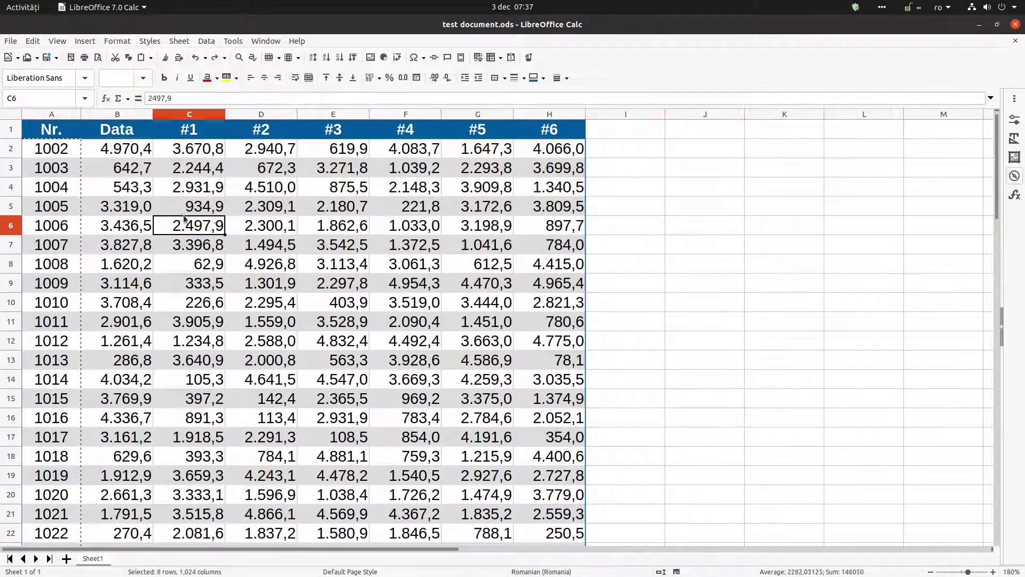
pyautogui.click(256, 210)
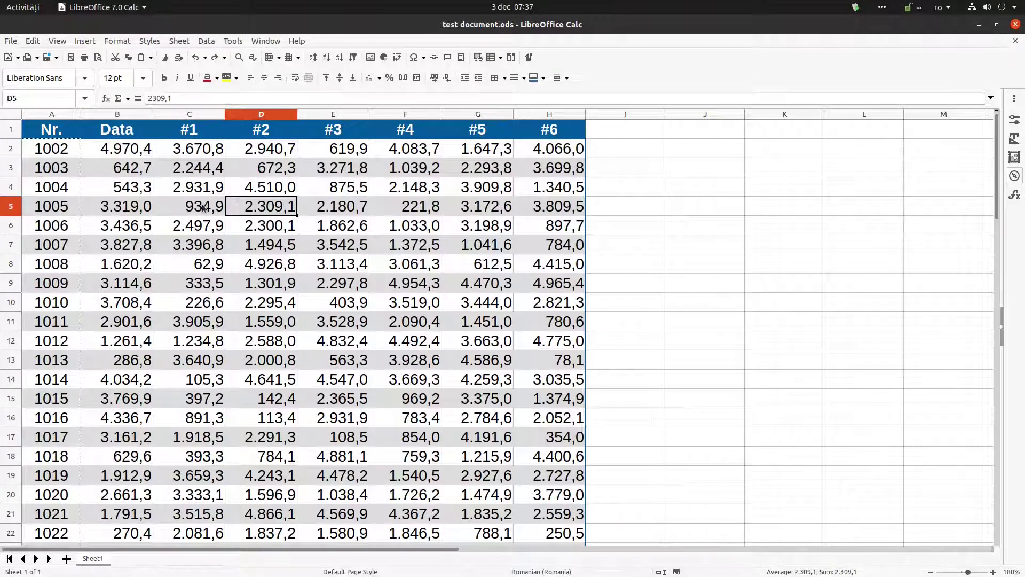
pyautogui.moveTo(206, 210); pyautogui.dragTo(269, 209)
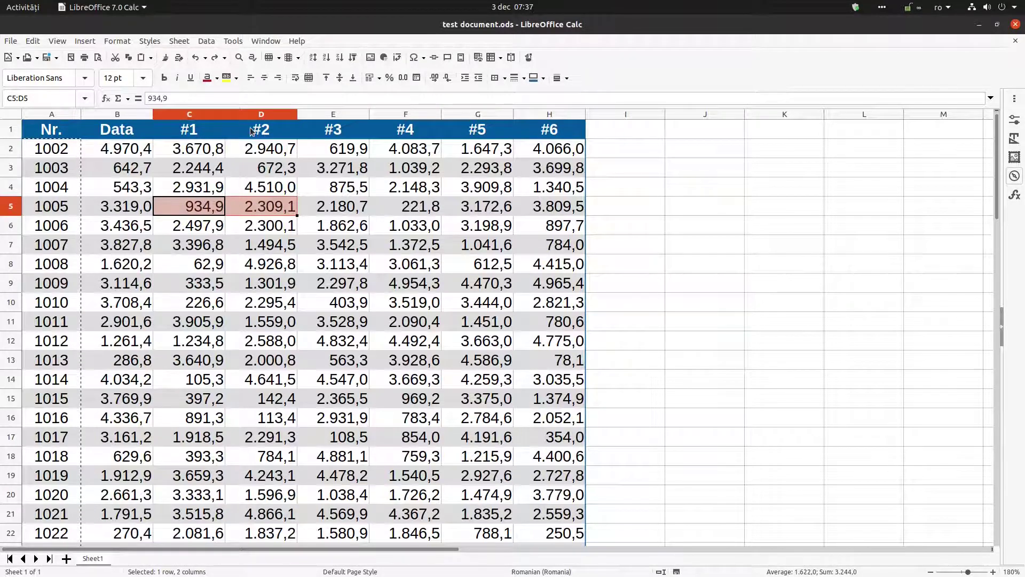
pyautogui.click(184, 42)
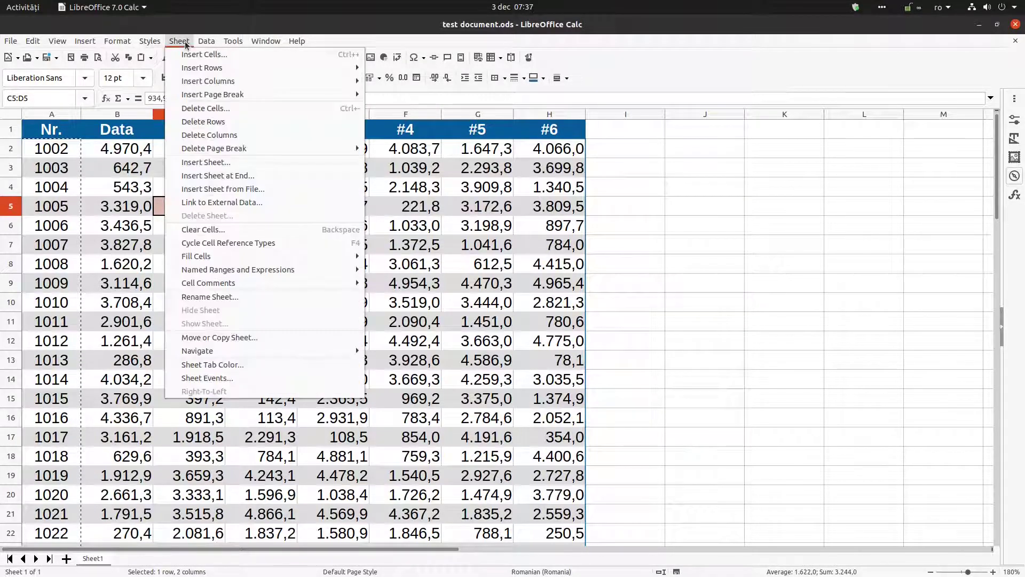
pyautogui.click(201, 135)
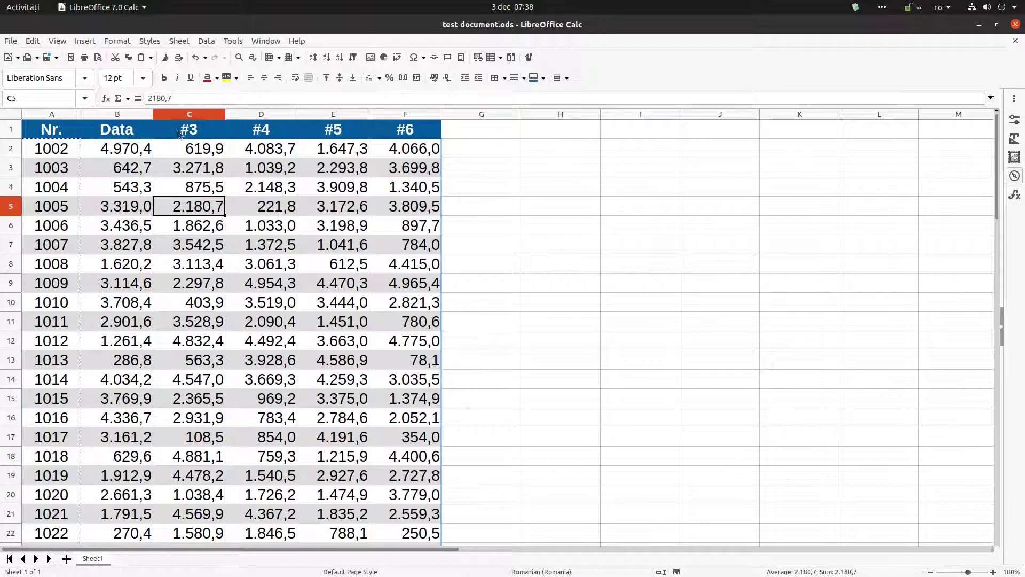
pyautogui.click(196, 57)
pyautogui.click(203, 164)
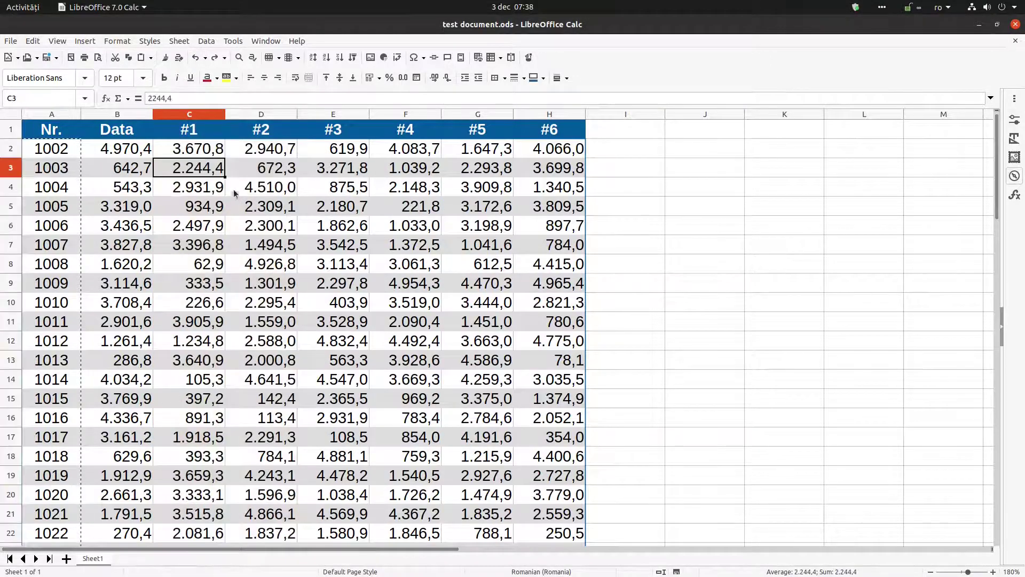
pyautogui.moveTo(117, 190); pyautogui.dragTo(118, 209)
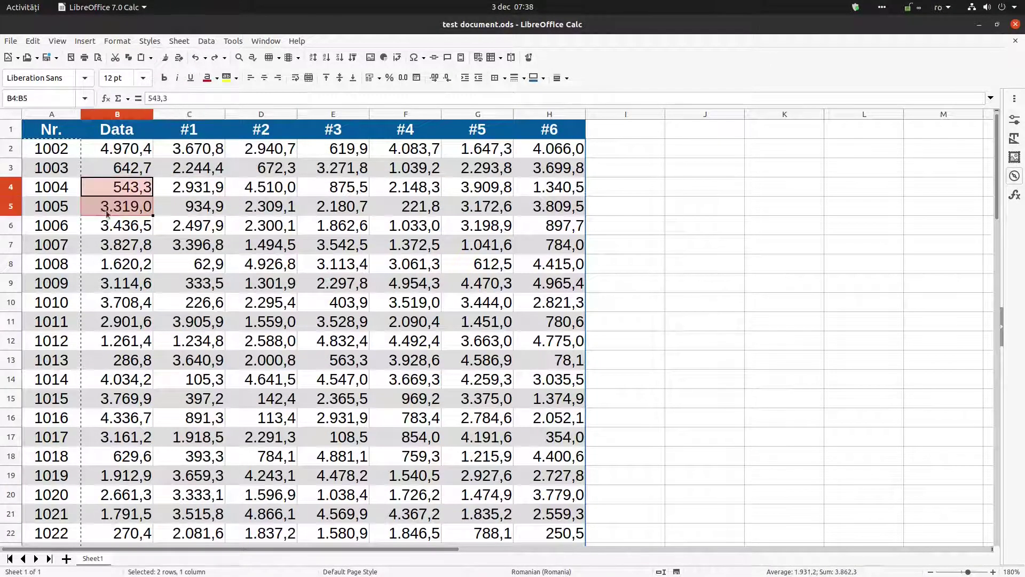
pyautogui.click(118, 151)
pyautogui.moveTo(118, 151); pyautogui.dragTo(119, 284)
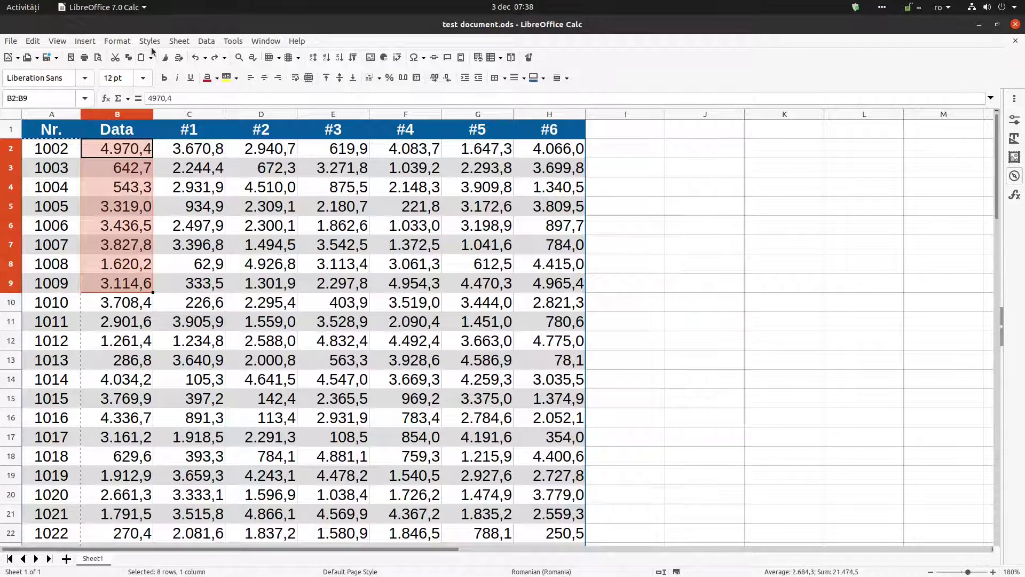
pyautogui.click(179, 41)
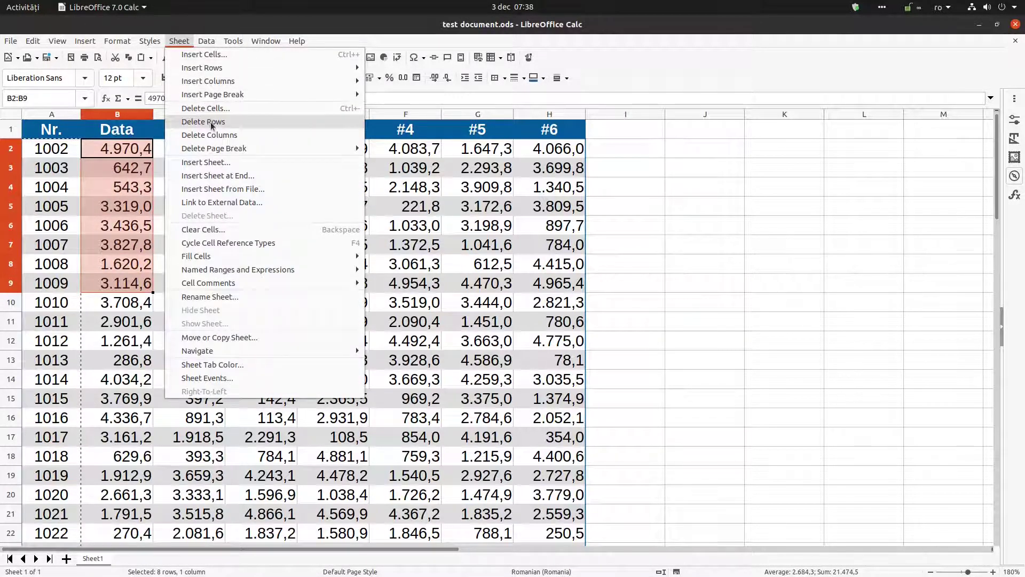
pyautogui.click(210, 122)
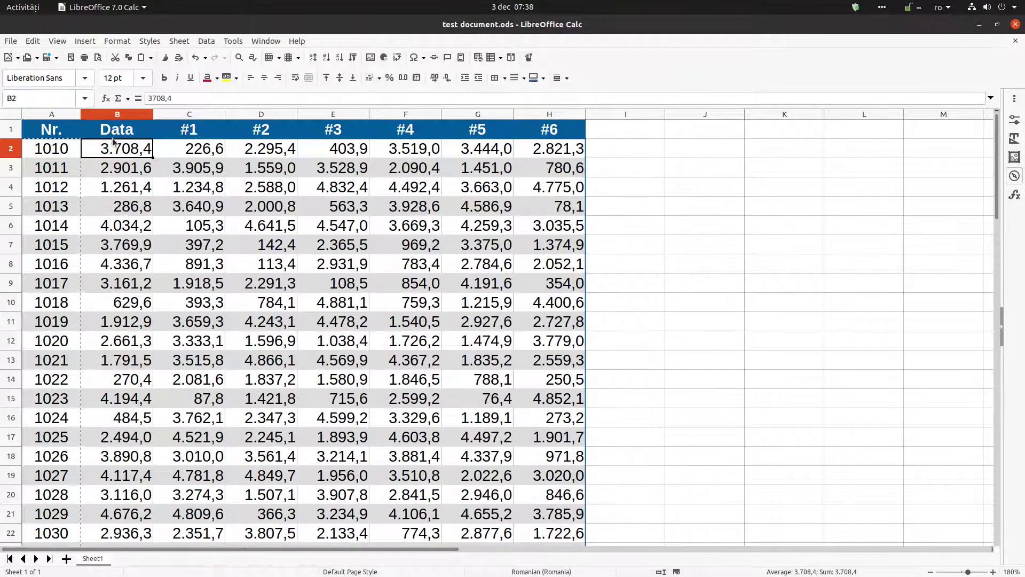
pyautogui.click(61, 154)
pyautogui.hotkey('ctrl', 'z')
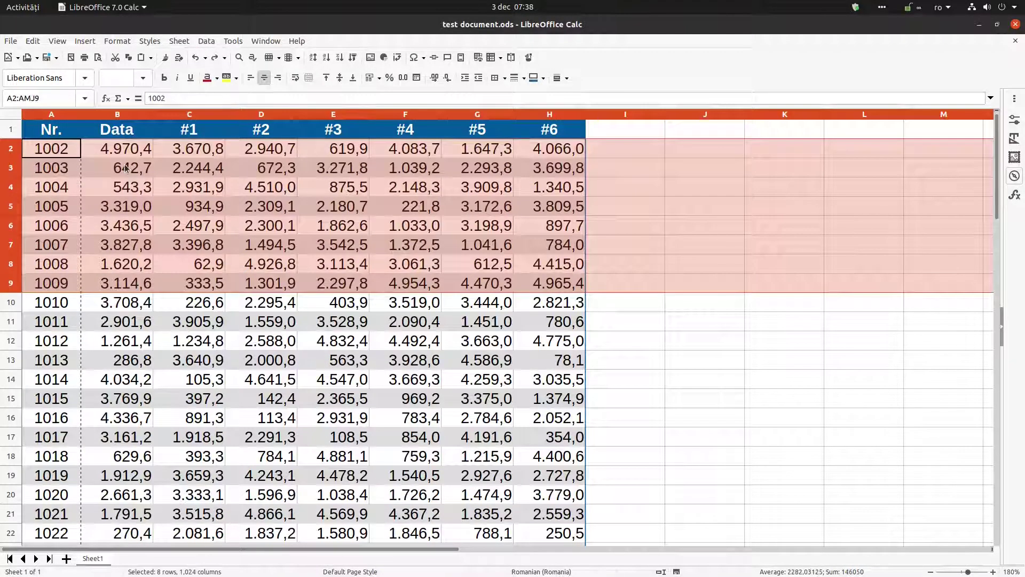
pyautogui.click(113, 233)
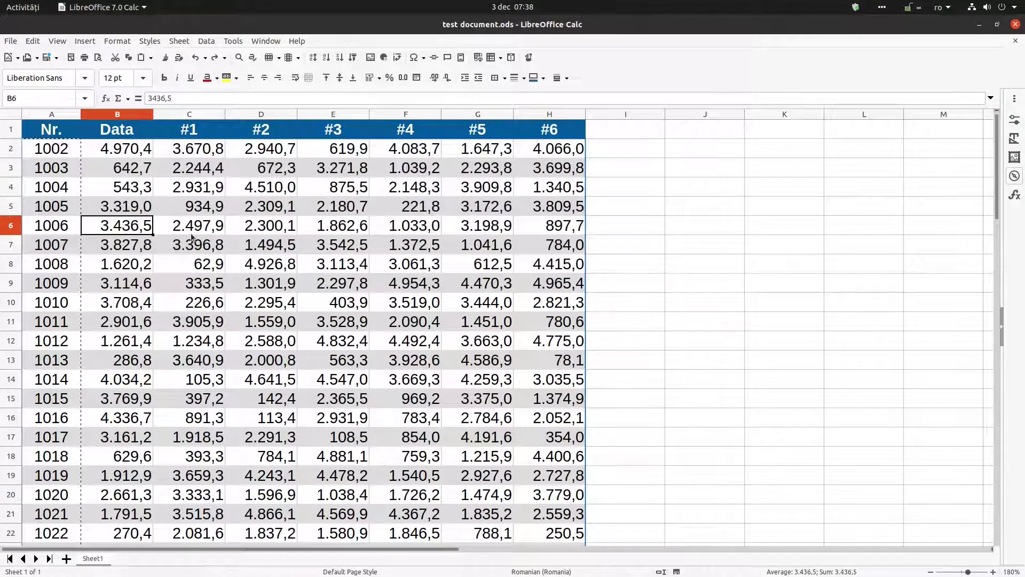
pyautogui.click(221, 192)
pyautogui.click(432, 151)
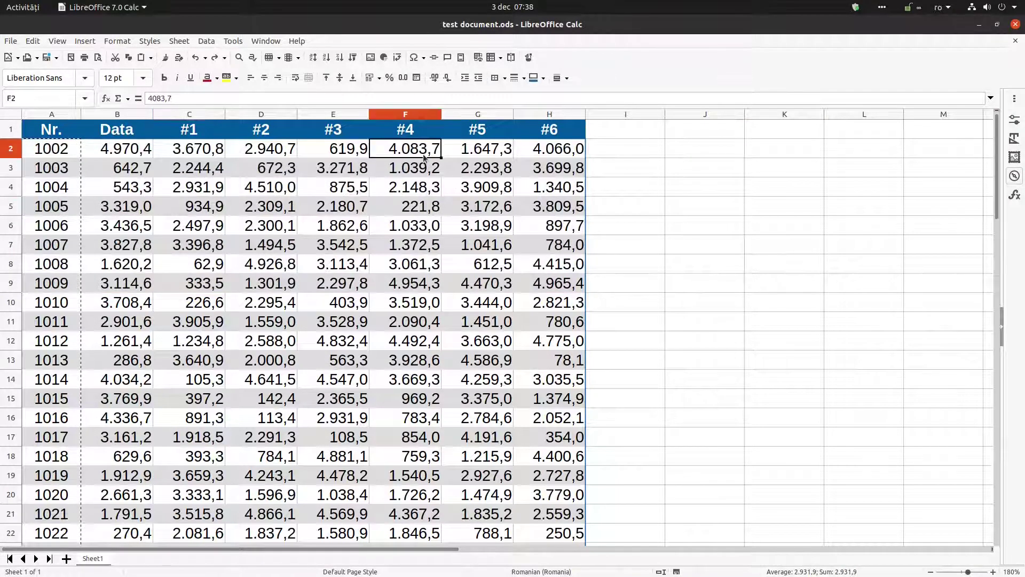
pyautogui.click(118, 115)
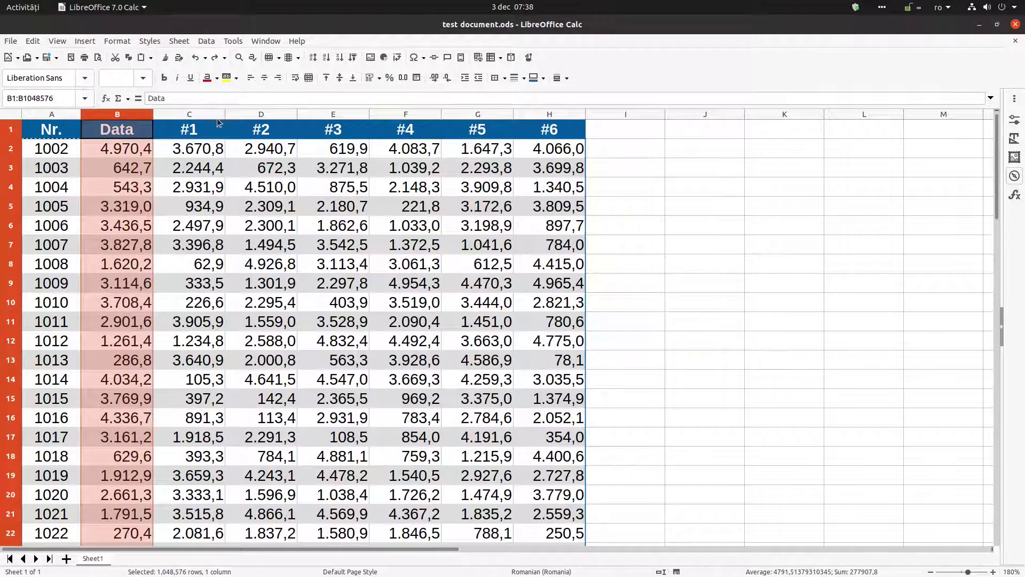
pyautogui.keyDown('ctrl'); pyautogui.click(245, 114); pyautogui.keyUp('ctrl')
pyautogui.keyDown('ctrl'); pyautogui.click(323, 114); pyautogui.keyUp('ctrl')
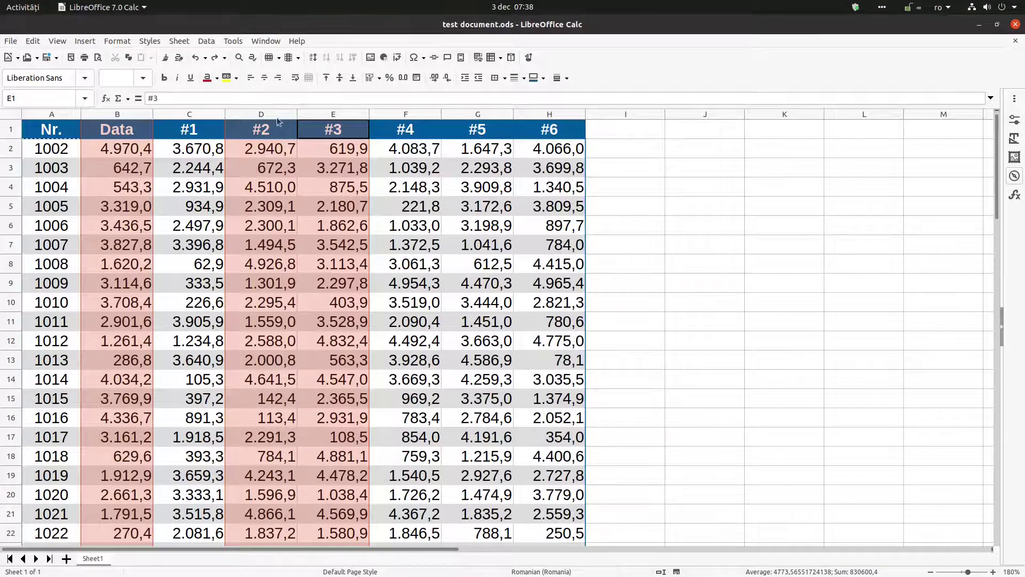
pyautogui.click(180, 42)
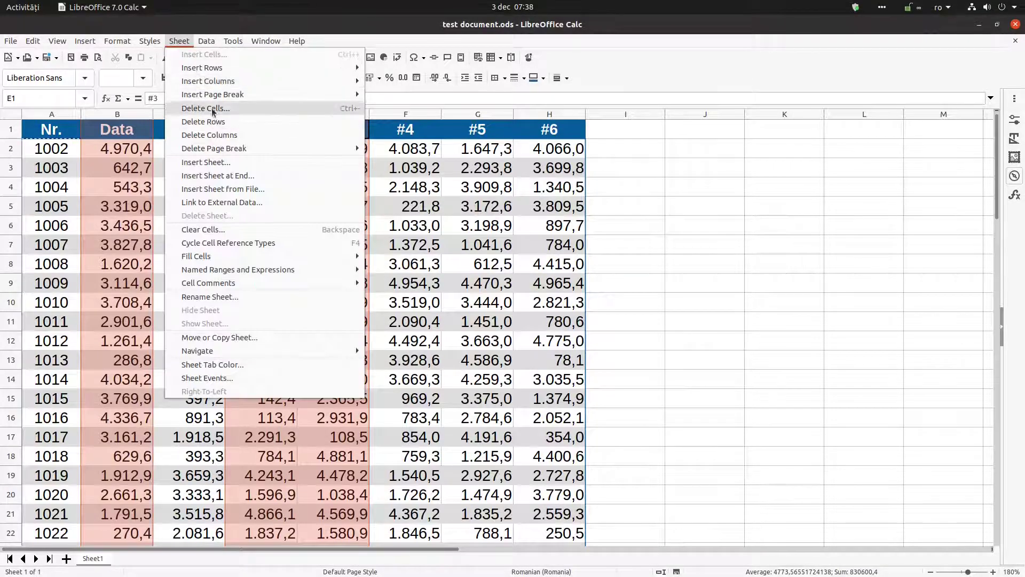
pyautogui.click(216, 135)
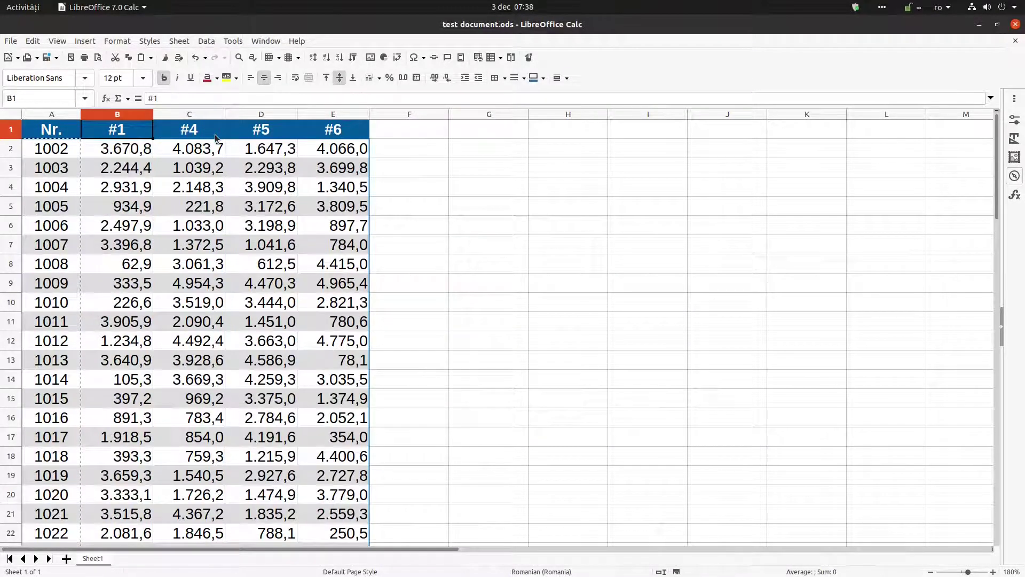
pyautogui.hotkey('ctrl', 'z')
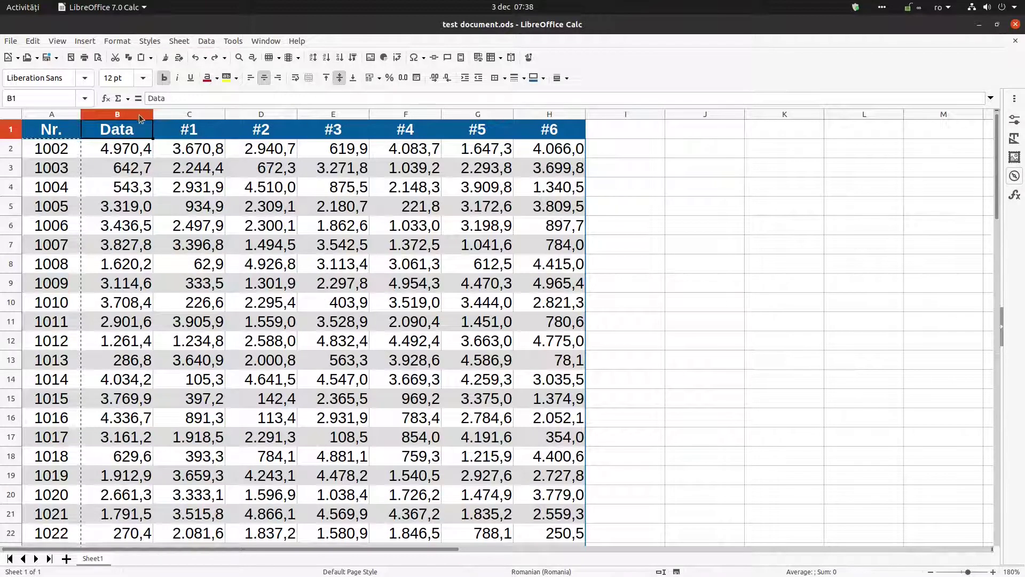
pyautogui.click(139, 114)
pyautogui.keyDown('ctrl'); pyautogui.click(255, 115); pyautogui.keyUp('ctrl')
pyautogui.keyDown('ctrl'); pyautogui.click(331, 116); pyautogui.keyUp('ctrl')
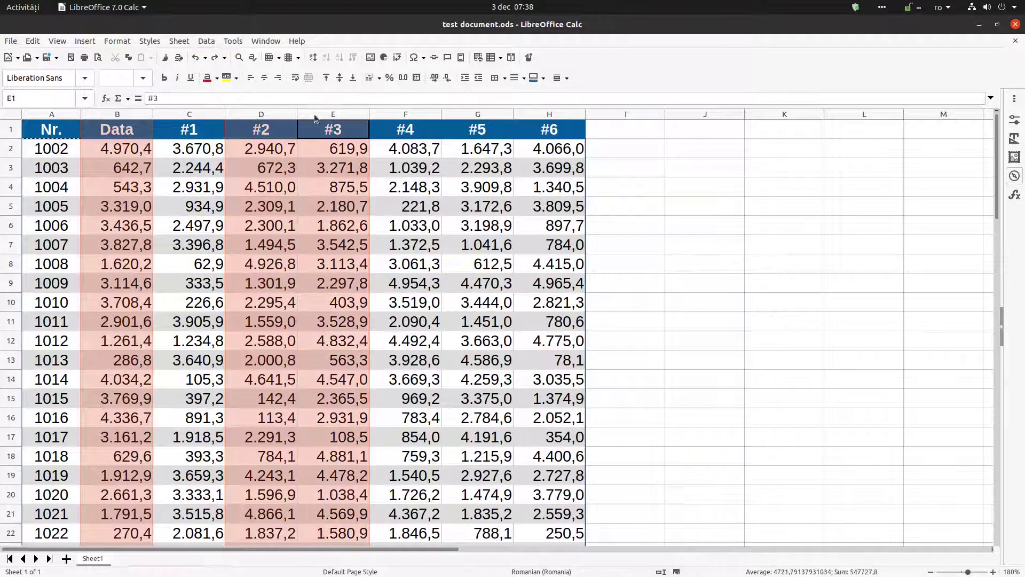
pyautogui.rightClick(263, 155)
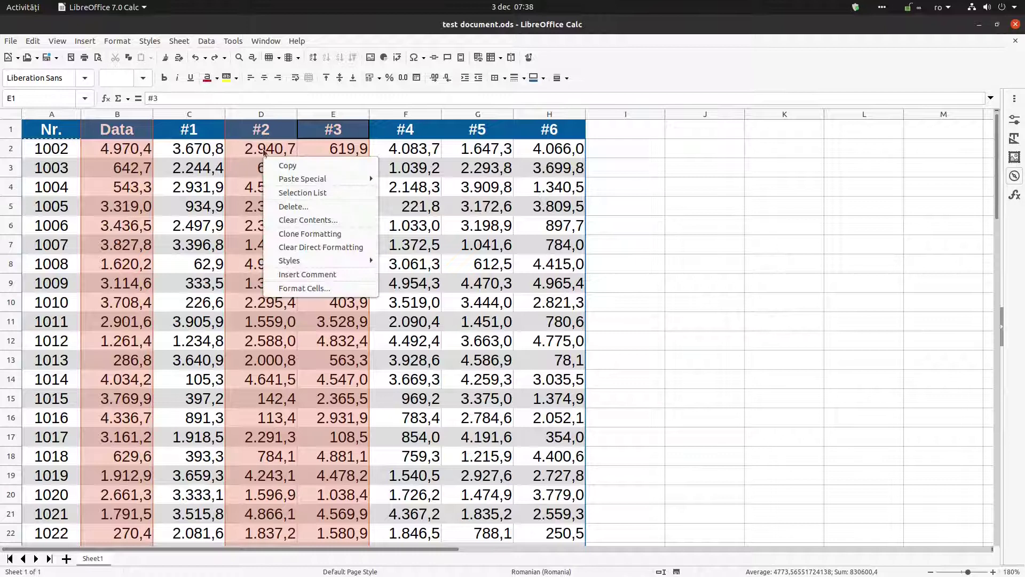
pyautogui.click(264, 116)
pyautogui.rightClick(261, 125)
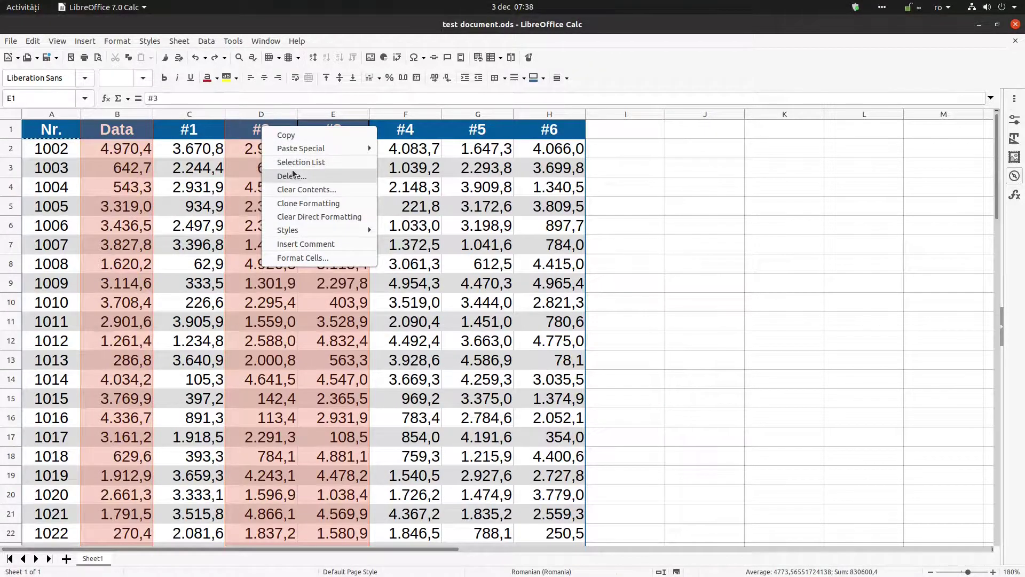
pyautogui.click(293, 173)
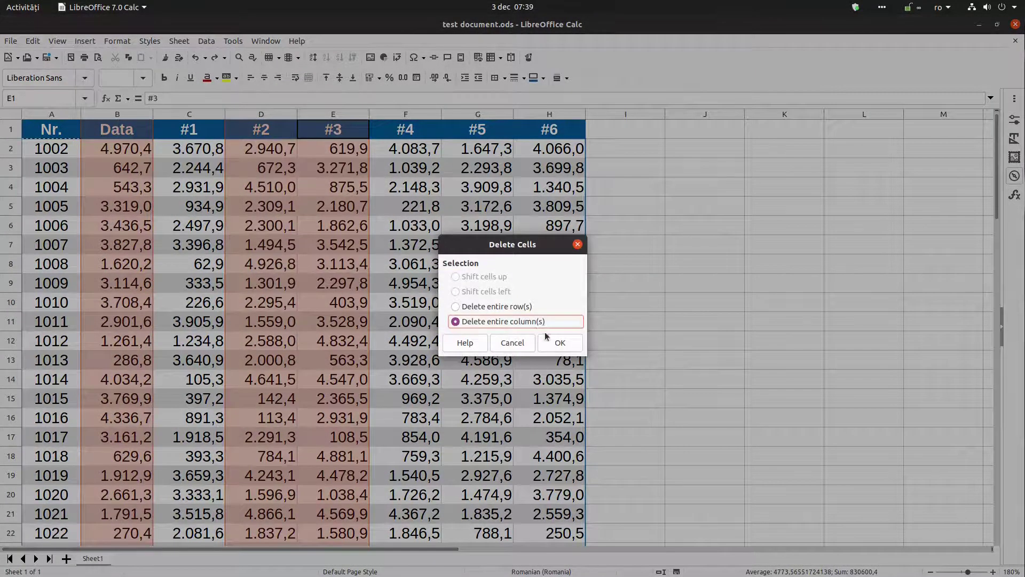
pyautogui.click(556, 344)
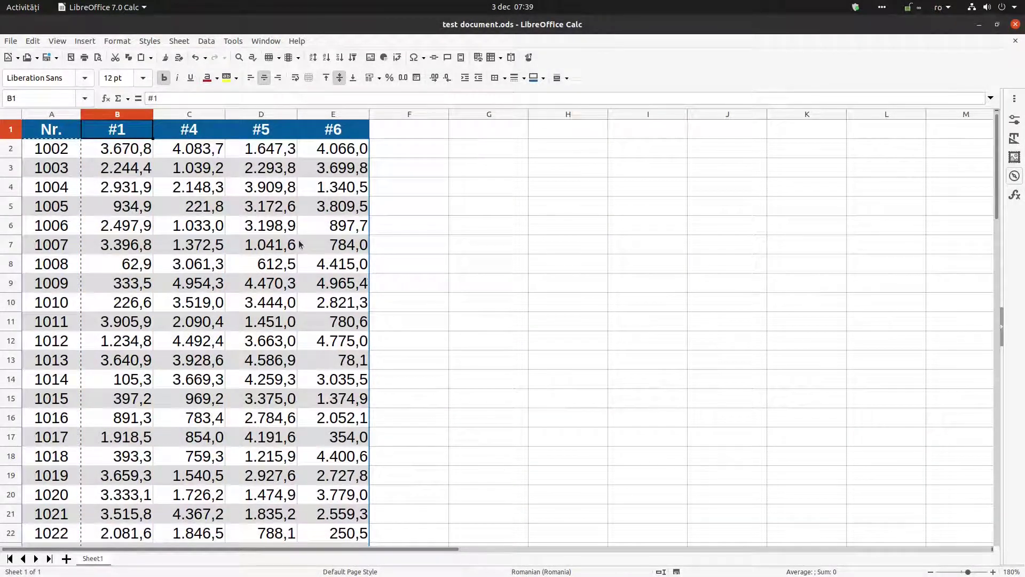
pyautogui.hotkey('ctrl', 'z')
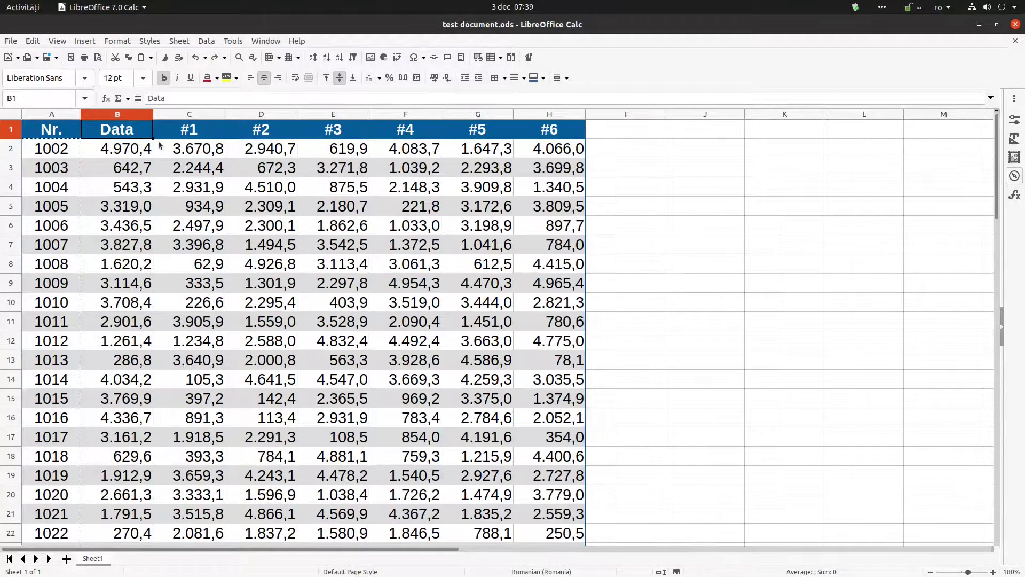
pyautogui.click(124, 116)
pyautogui.keyDown('ctrl'); pyautogui.click(261, 114); pyautogui.keyUp('ctrl')
pyautogui.keyDown('ctrl'); pyautogui.click(327, 115); pyautogui.keyUp('ctrl')
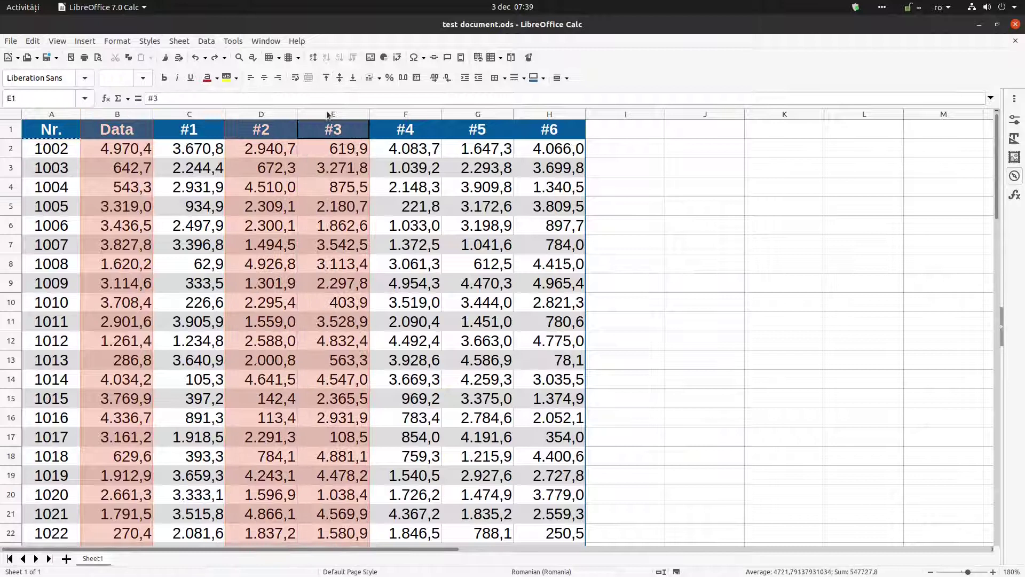
pyautogui.rightClick(277, 231)
pyautogui.click(306, 283)
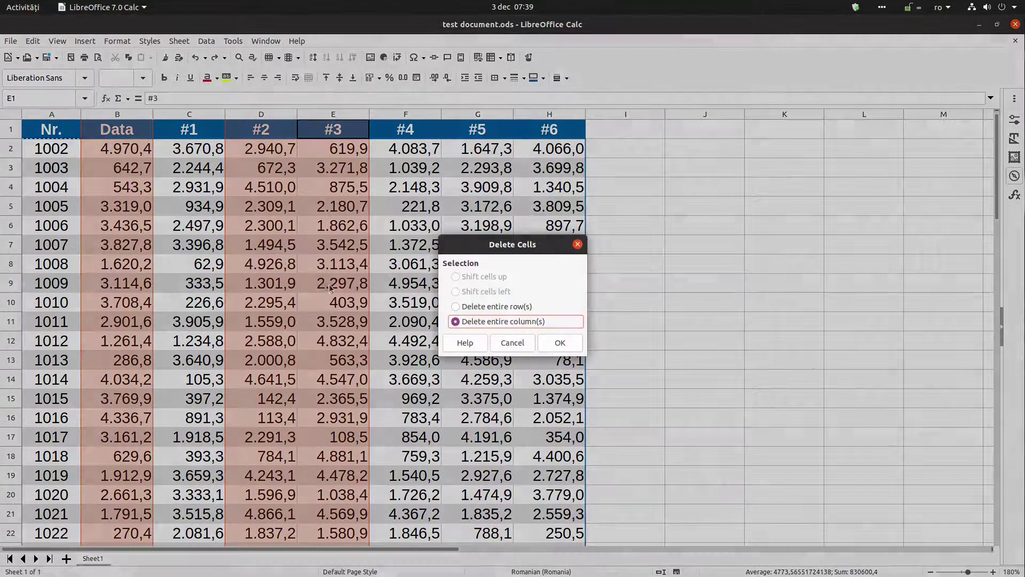
pyautogui.click(558, 343)
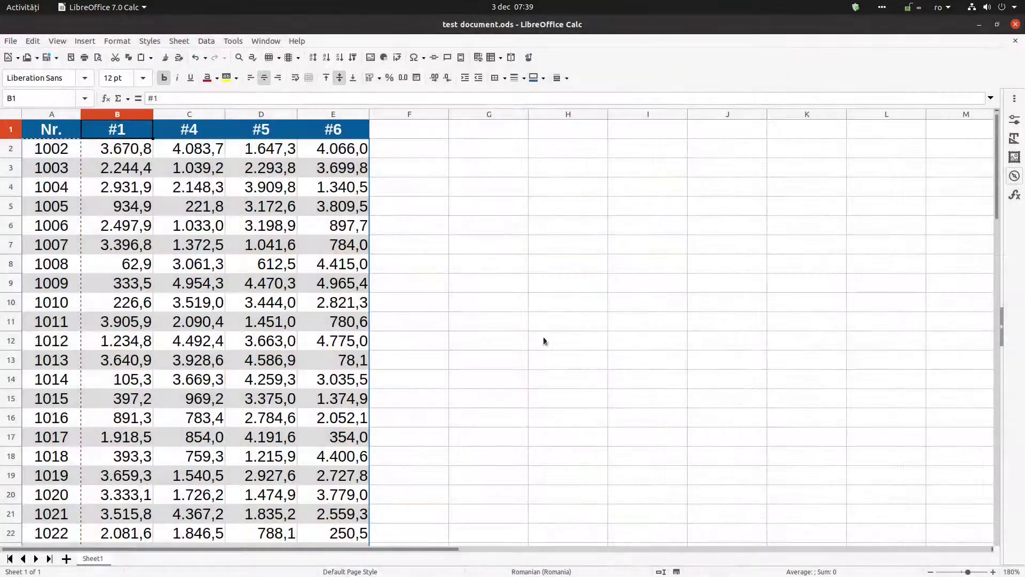
pyautogui.hotkey('ctrl', 'z')
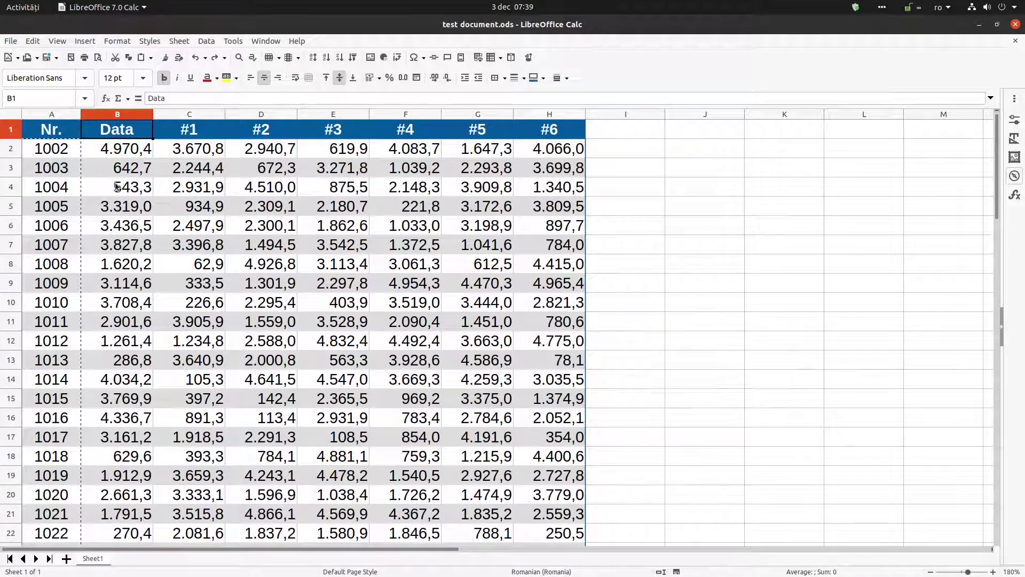
pyautogui.click(17, 188)
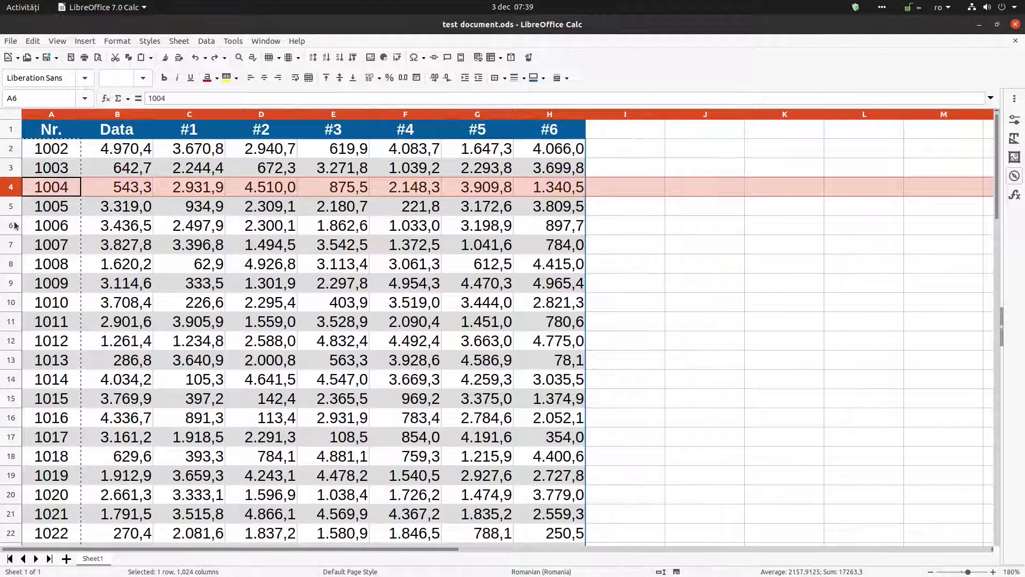
pyautogui.keyDown('ctrl'); pyautogui.click(12, 225); pyautogui.keyUp('ctrl')
pyautogui.keyDown('ctrl'); pyautogui.click(11, 342); pyautogui.keyUp('ctrl')
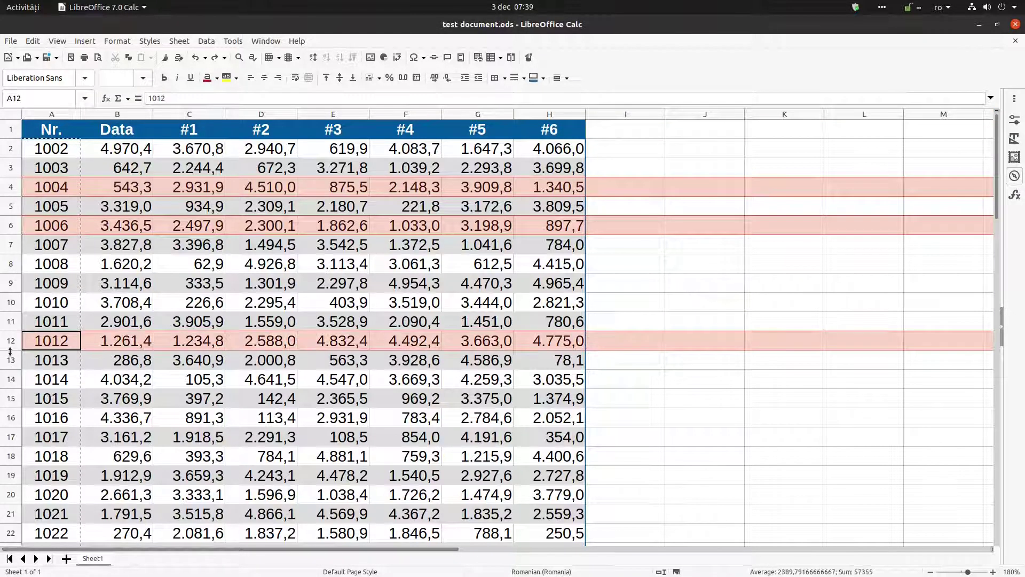
pyautogui.keyDown('ctrl'); pyautogui.click(12, 399); pyautogui.keyUp('ctrl')
pyautogui.keyDown('ctrl'); pyautogui.click(12, 284); pyautogui.keyUp('ctrl')
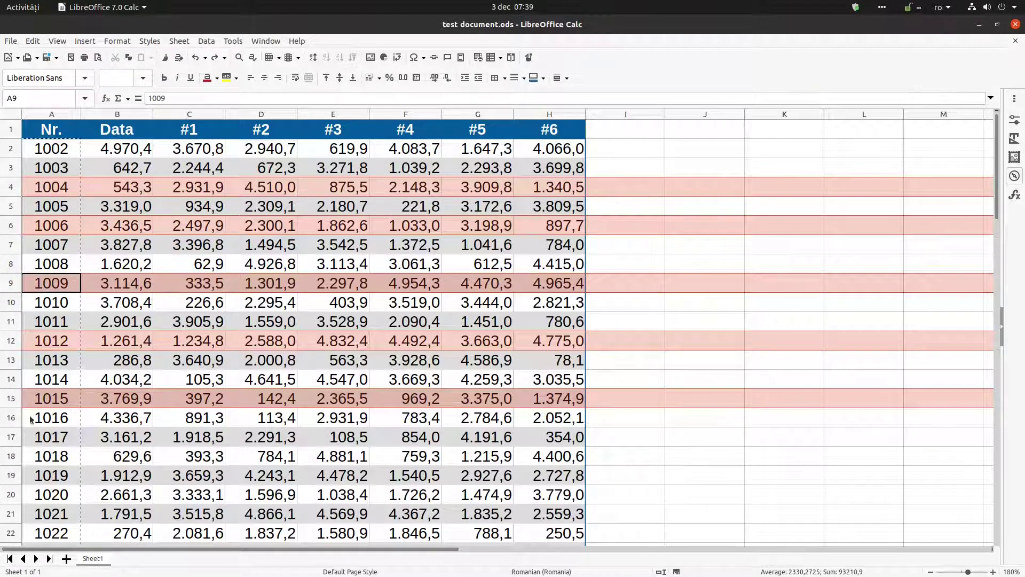
pyautogui.rightClick(611, 223)
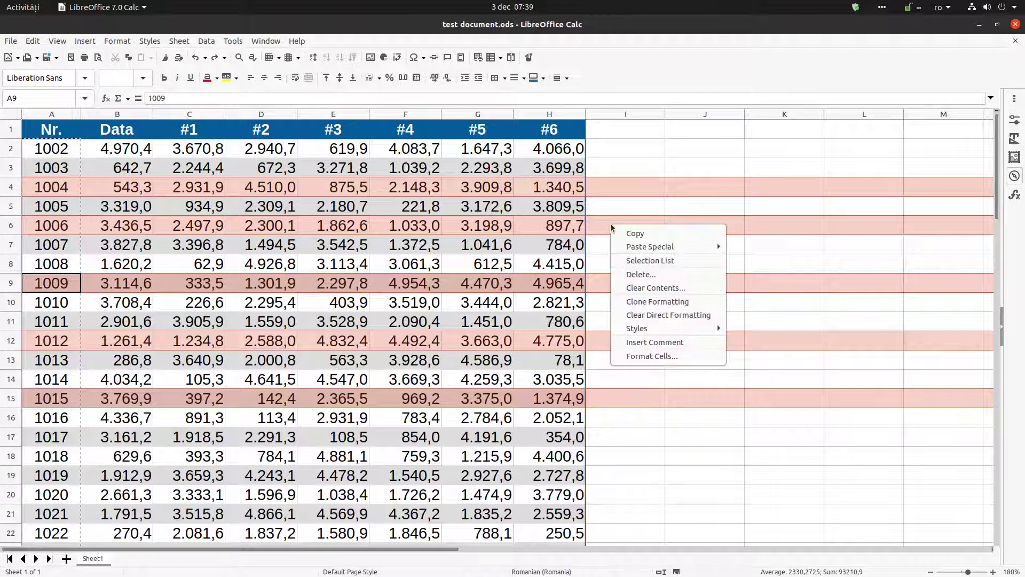
pyautogui.click(640, 274)
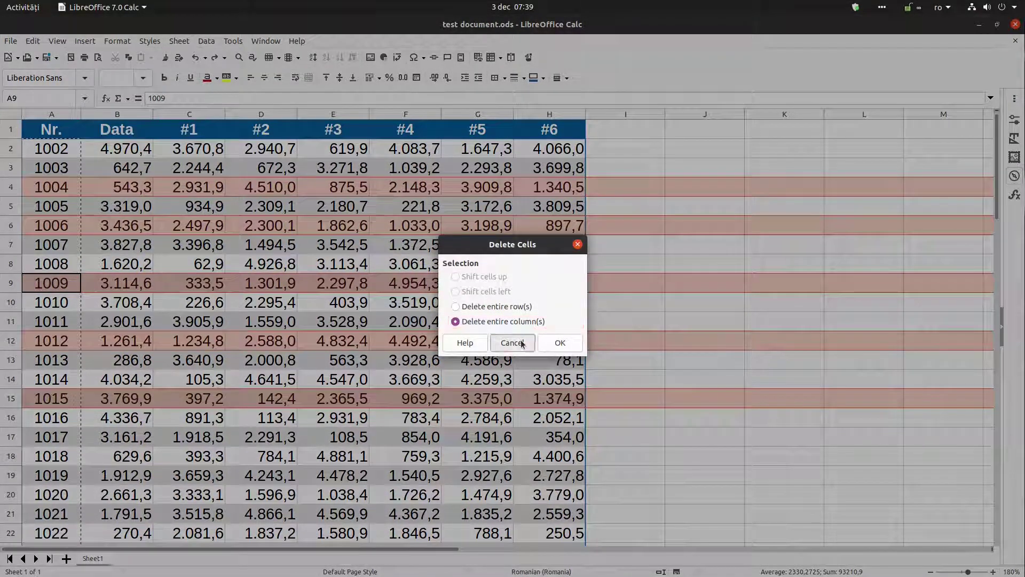
pyautogui.click(521, 343)
pyautogui.click(180, 42)
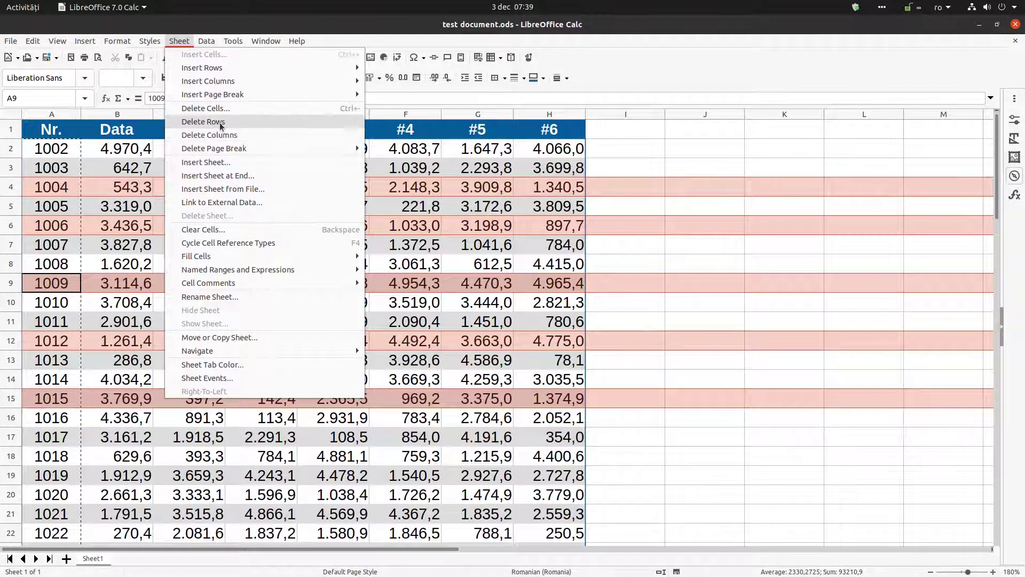
pyautogui.click(607, 187)
pyautogui.rightClick(607, 186)
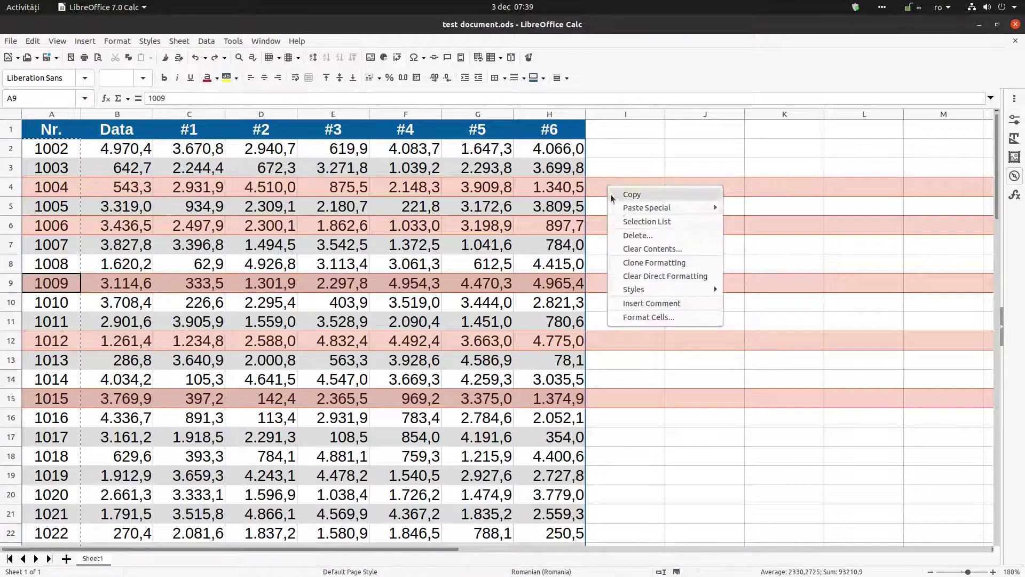
pyautogui.click(631, 232)
pyautogui.click(496, 307)
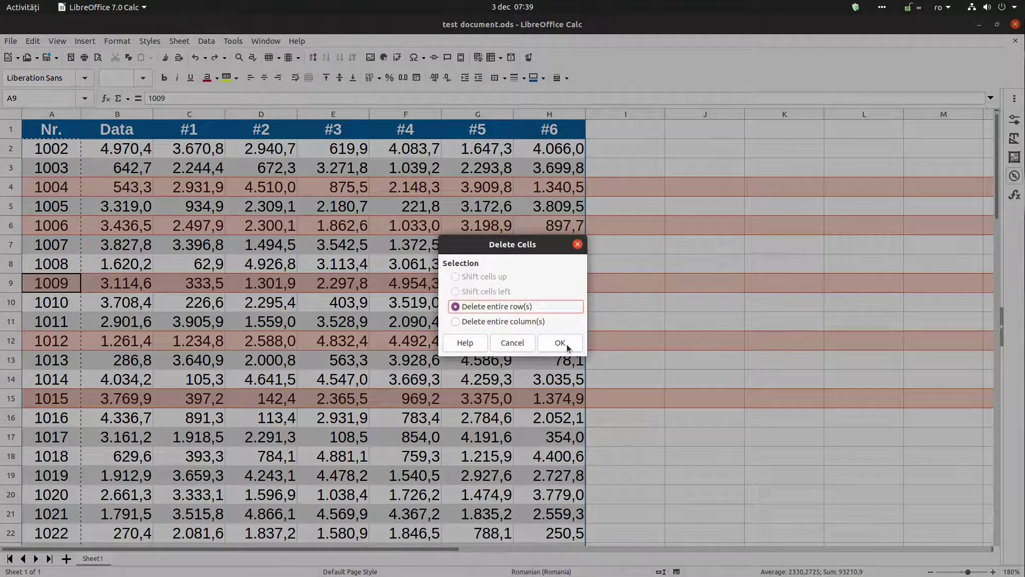
pyautogui.click(567, 344)
pyautogui.hotkey('ctrl', 'z')
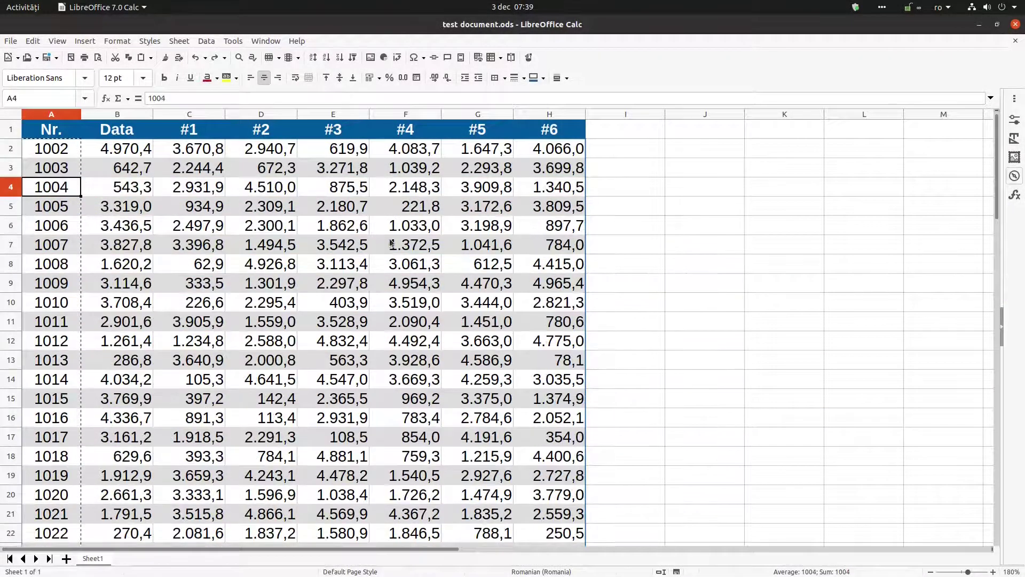
pyautogui.click(326, 231)
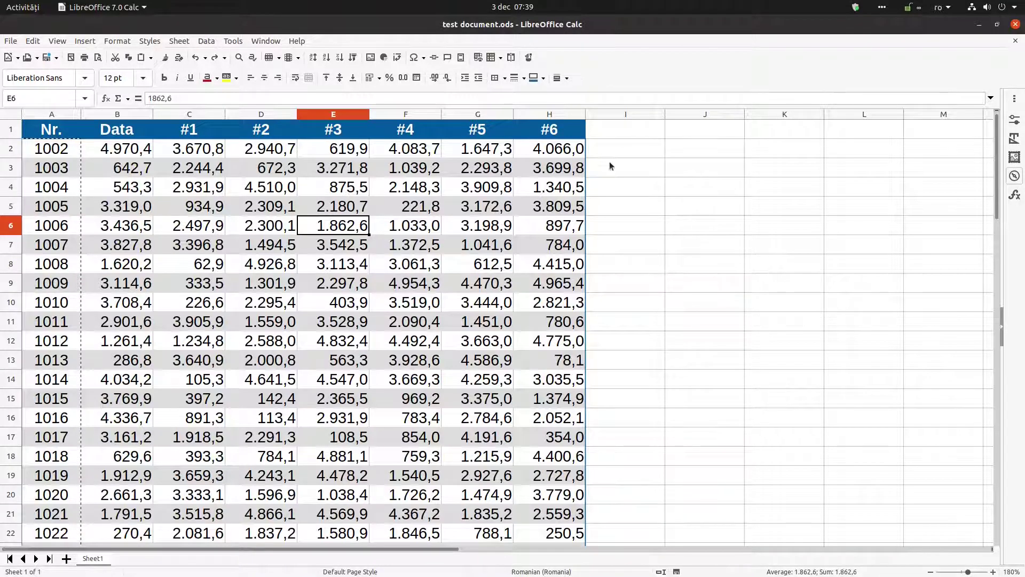
# - Fill the empty column I cells beside the table with a pink background
pyautogui.moveTo(607, 130); pyautogui.dragTo(608, 497)
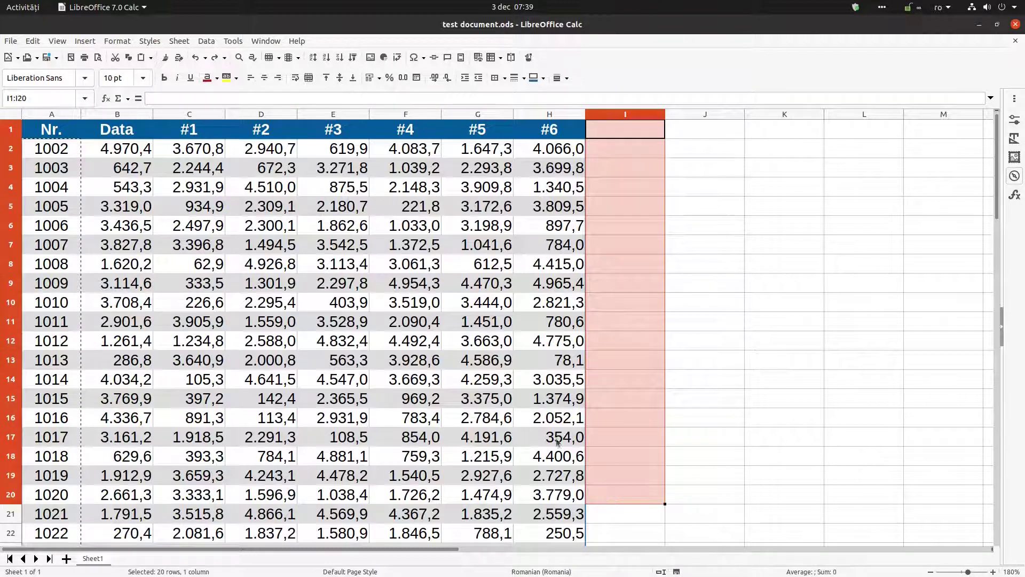
pyautogui.click(236, 78)
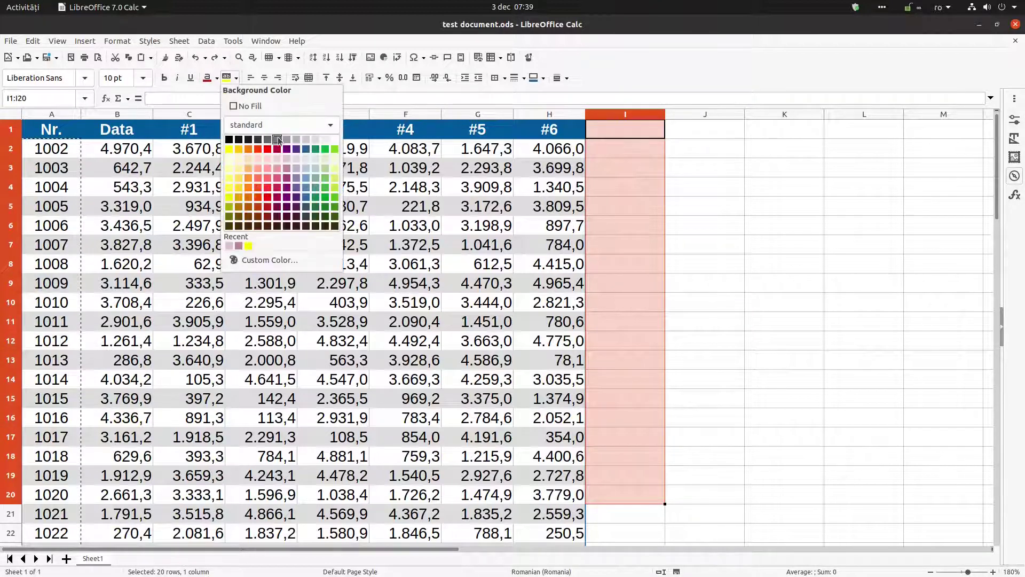
pyautogui.click(285, 165)
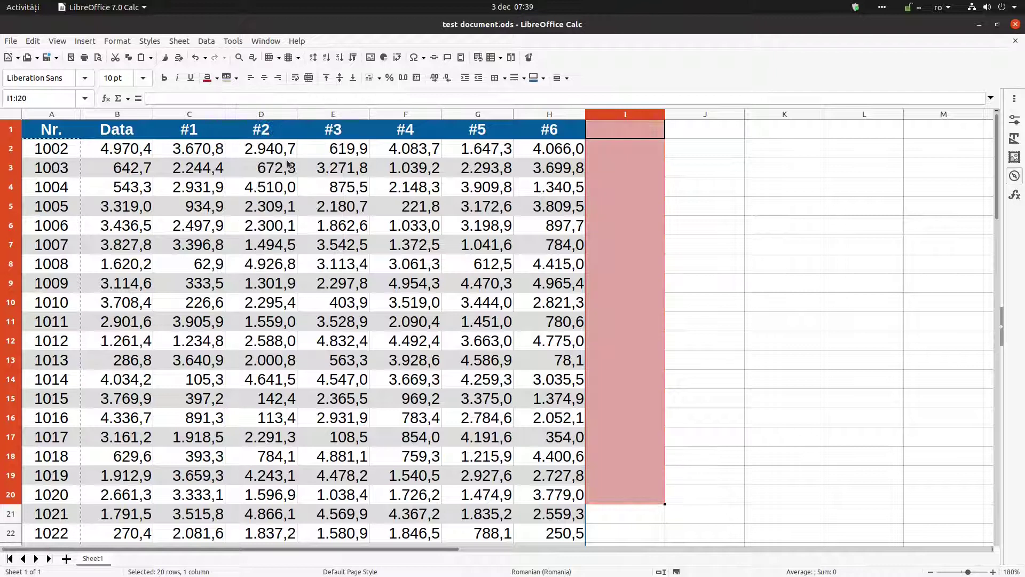
pyautogui.click(406, 168)
# - Recolour column I rows 1–22 dark purple, then change it to a lighter purple
pyautogui.moveTo(626, 131); pyautogui.dragTo(629, 541)
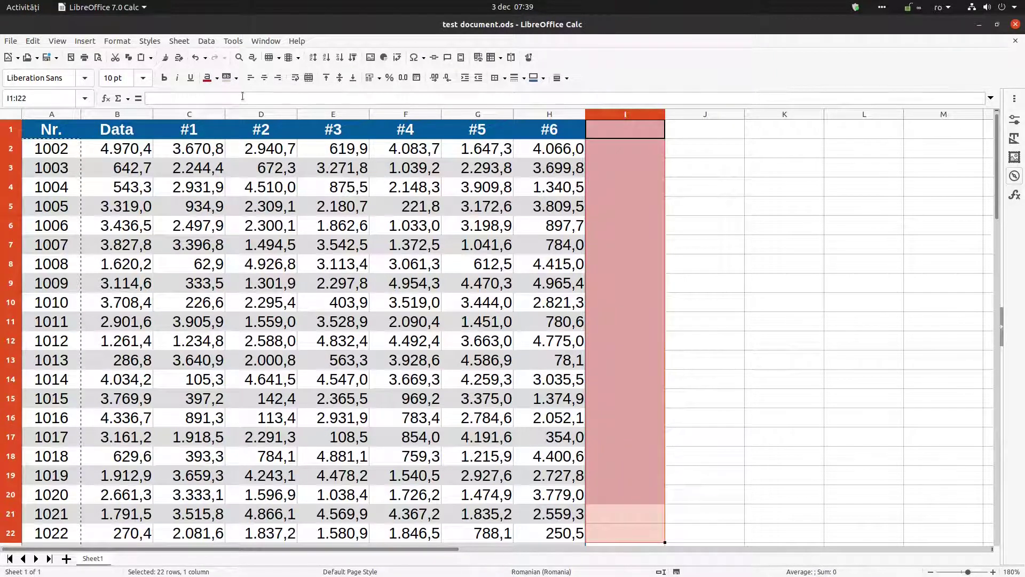
pyautogui.click(237, 78)
pyautogui.click(287, 149)
pyautogui.click(337, 187)
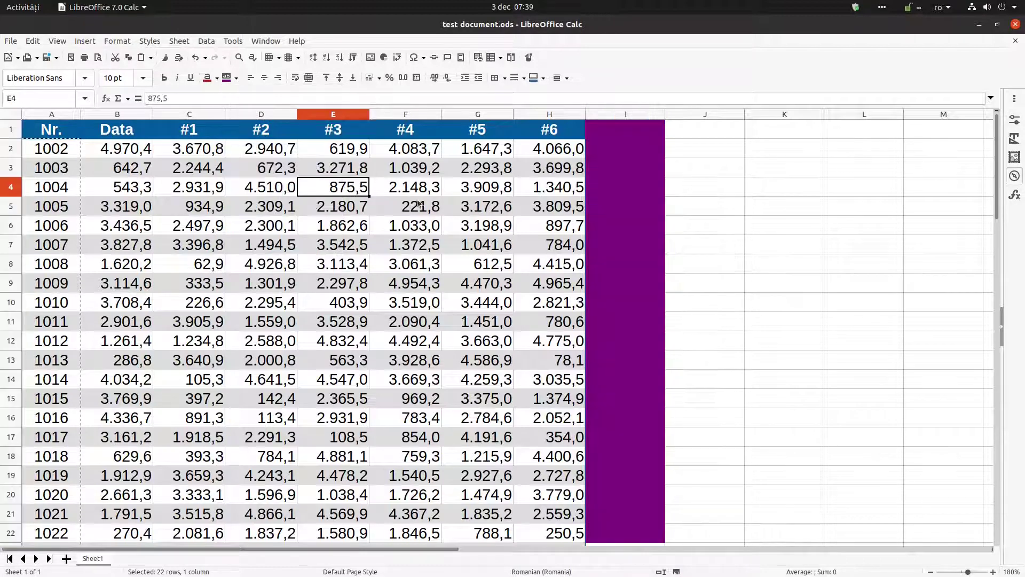
pyautogui.moveTo(598, 136); pyautogui.dragTo(623, 530)
pyautogui.click(236, 78)
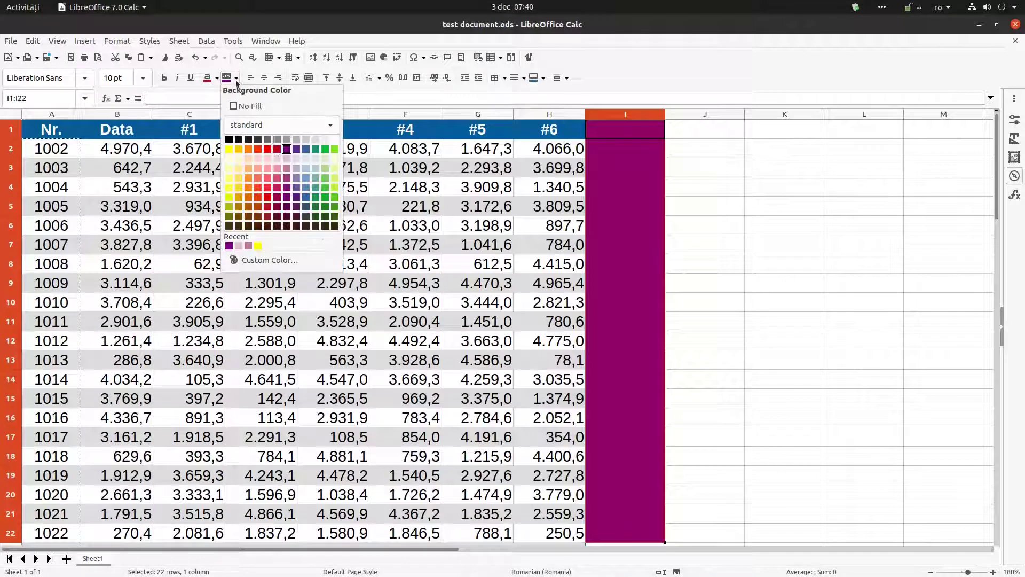
pyautogui.click(288, 180)
pyautogui.click(550, 187)
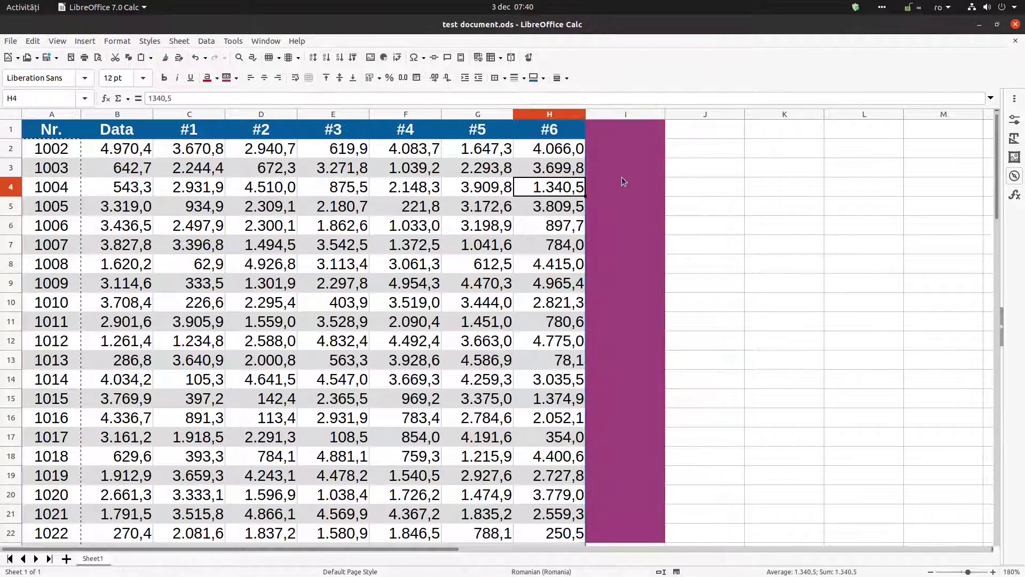
pyautogui.rightClick(545, 193)
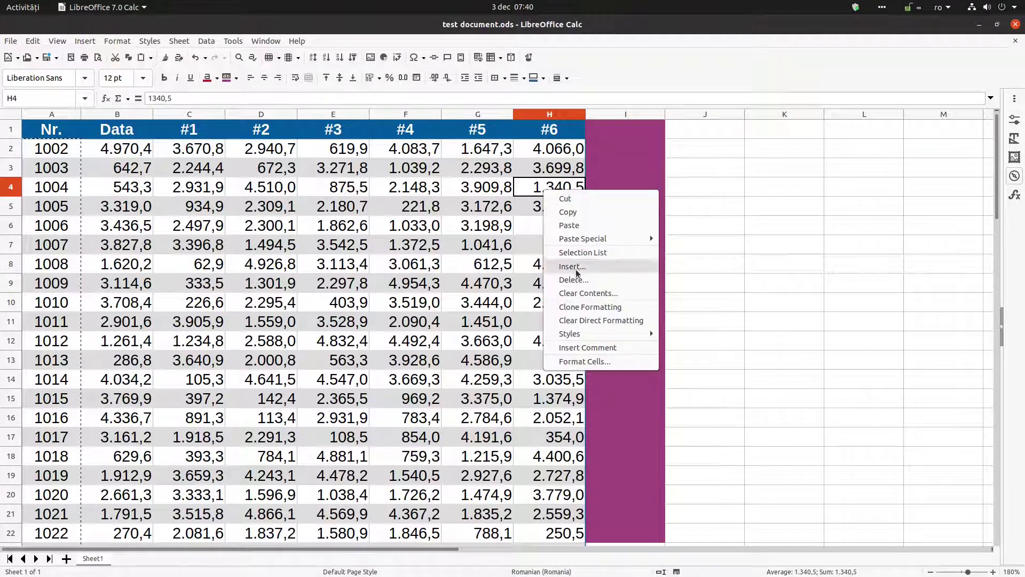
pyautogui.press('Escape')
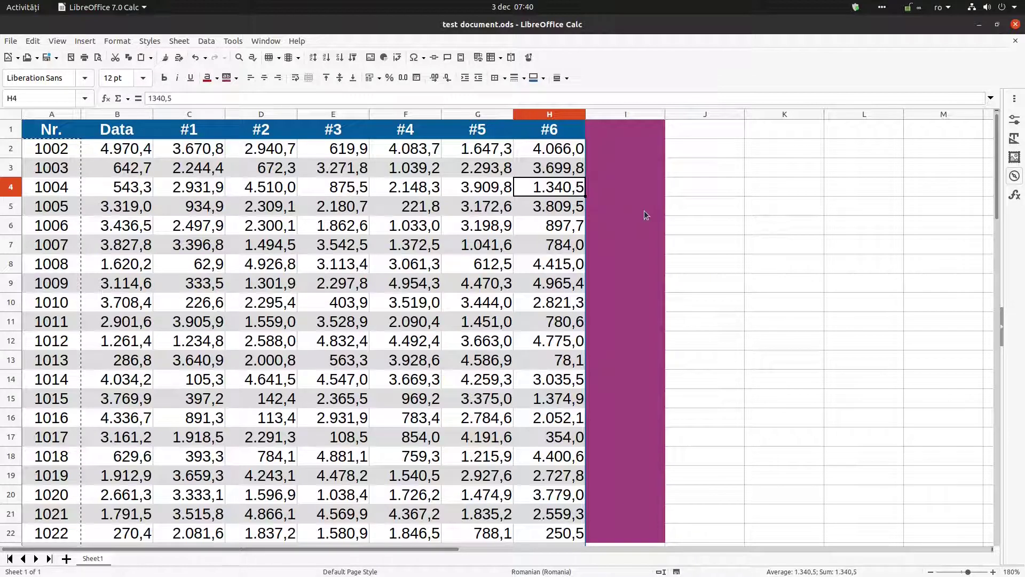
pyautogui.press('Delete')
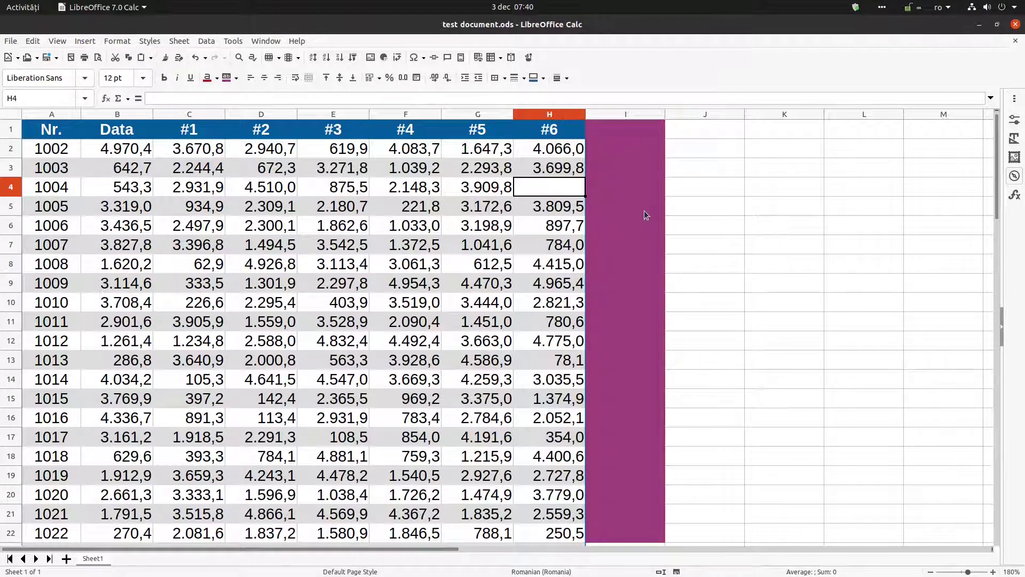
pyautogui.write('12512')
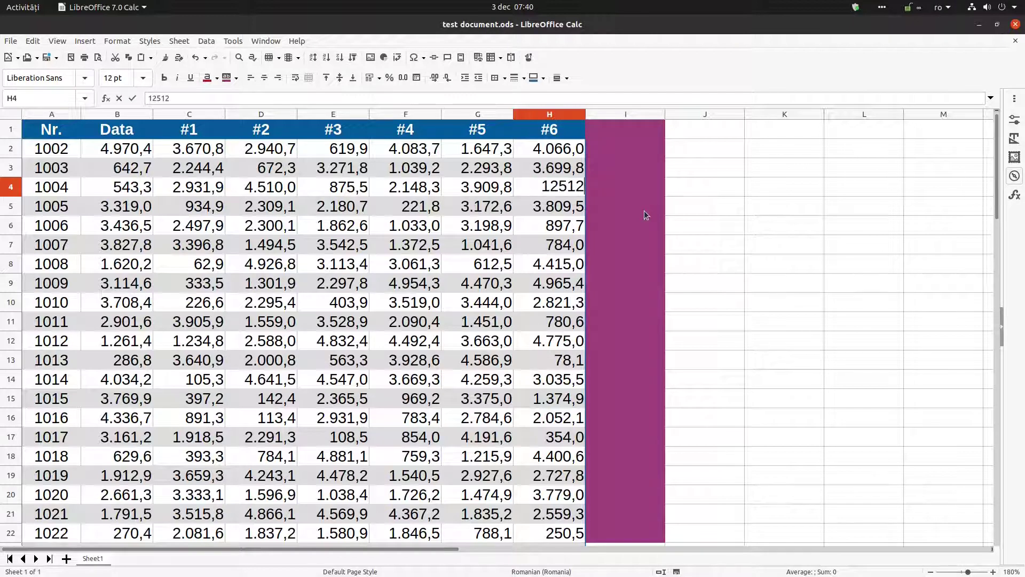
pyautogui.press('Return')
pyautogui.press('Up')
pyautogui.press('Delete')
pyautogui.hotkey('ctrl', 'z')
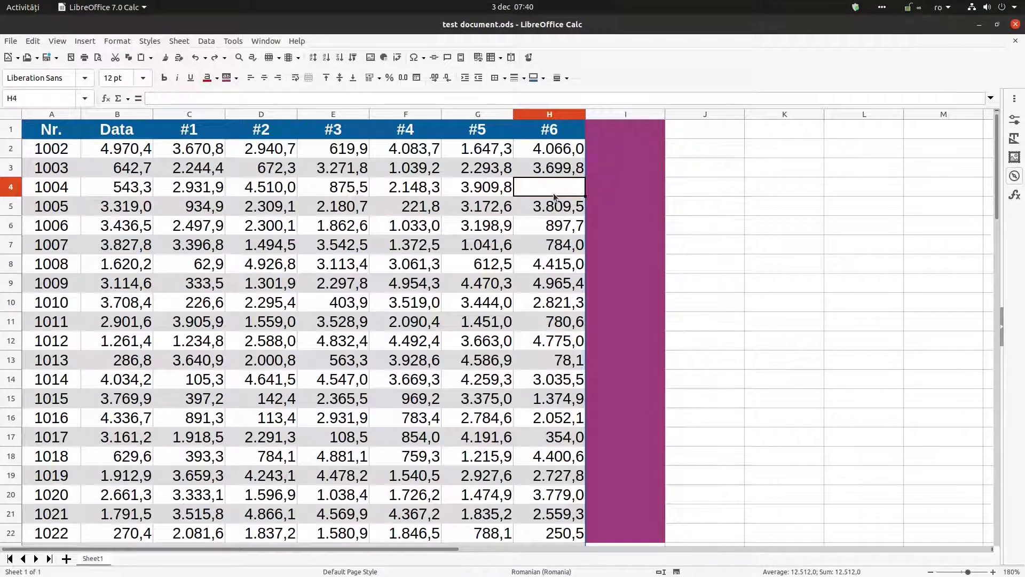
pyautogui.hotkey('ctrl', 'z')
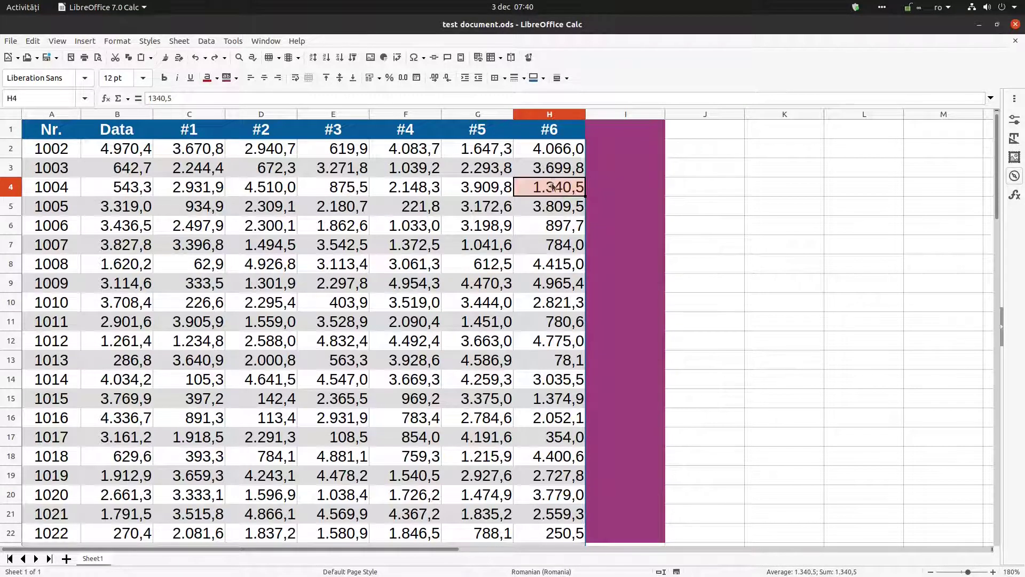
# - Start deleting H4 with Shift cells up, cancel the dialog, and select H5
pyautogui.rightClick(551, 191)
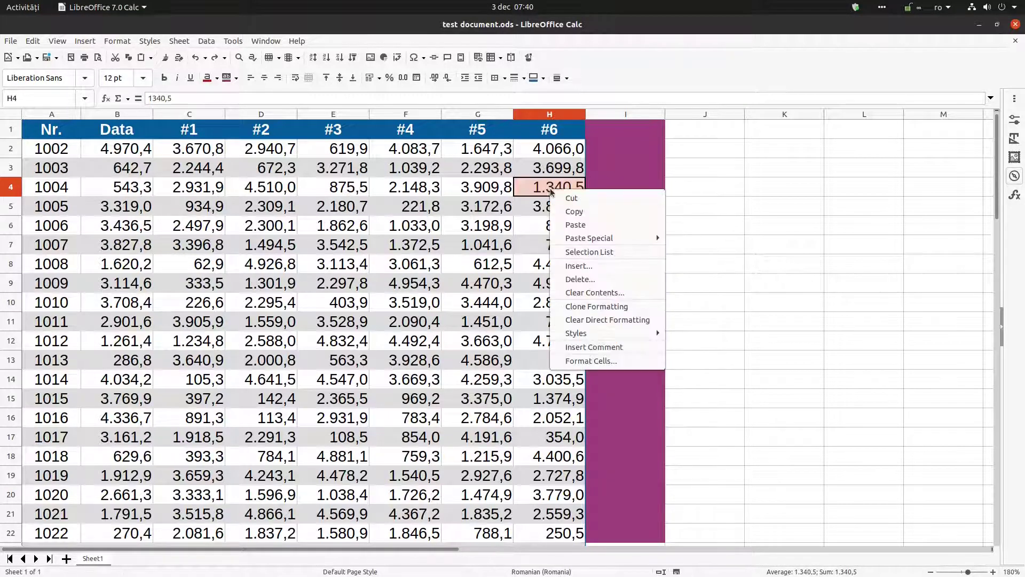
pyautogui.click(585, 274)
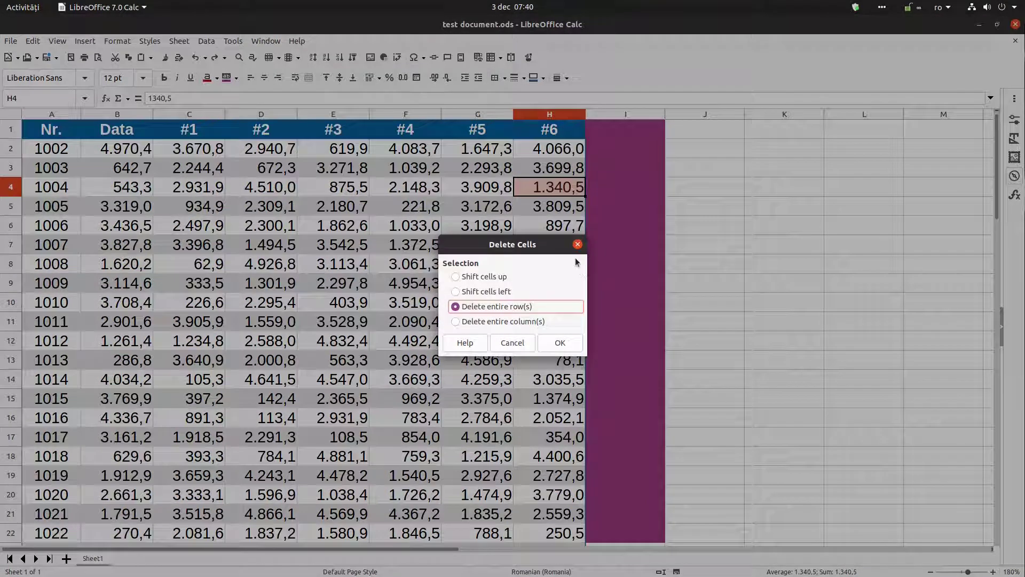
pyautogui.click(483, 276)
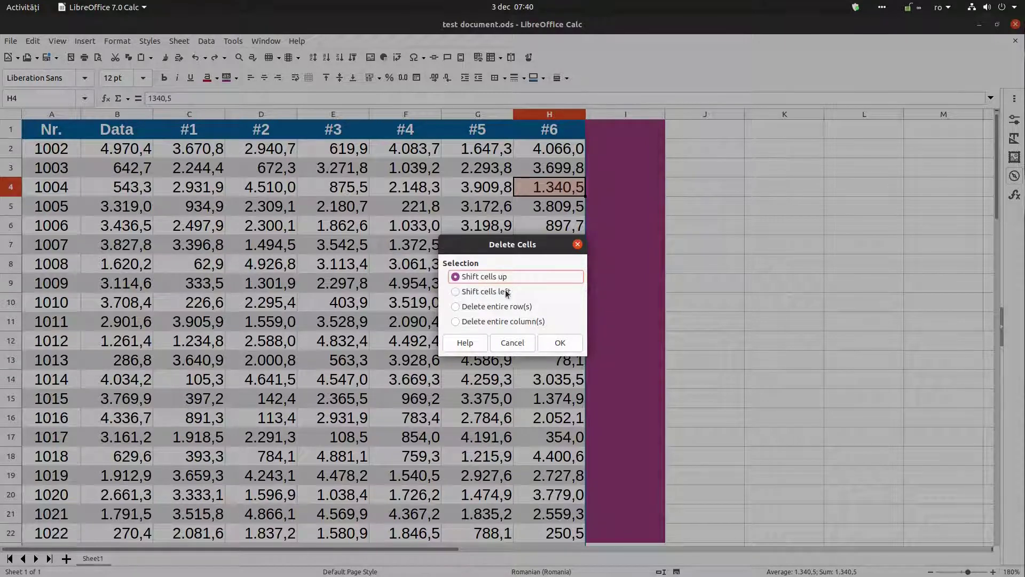
pyautogui.click(523, 341)
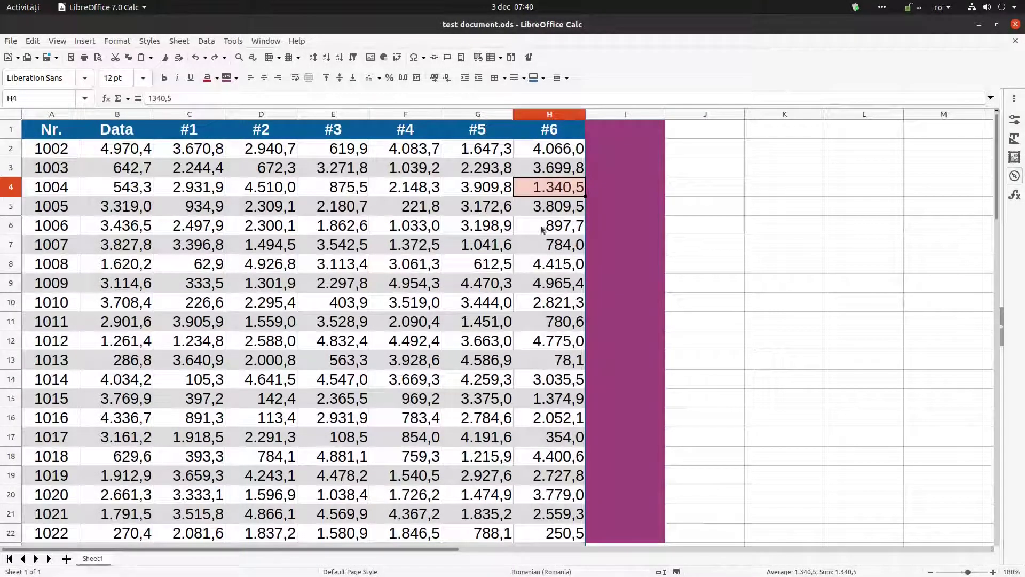
pyautogui.click(555, 209)
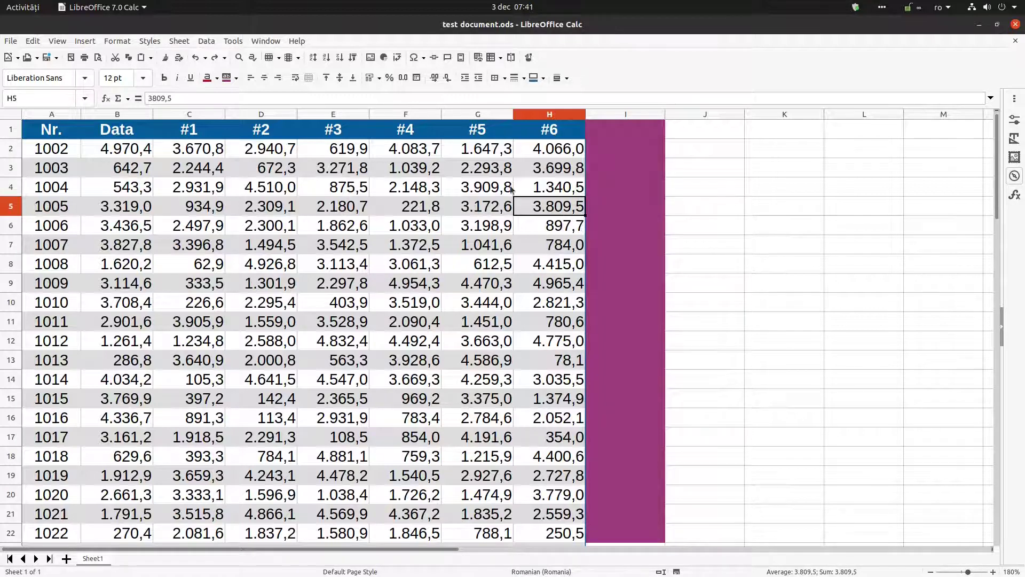
# - Delete cell H5 with the cells below shifting up
pyautogui.rightClick(538, 210)
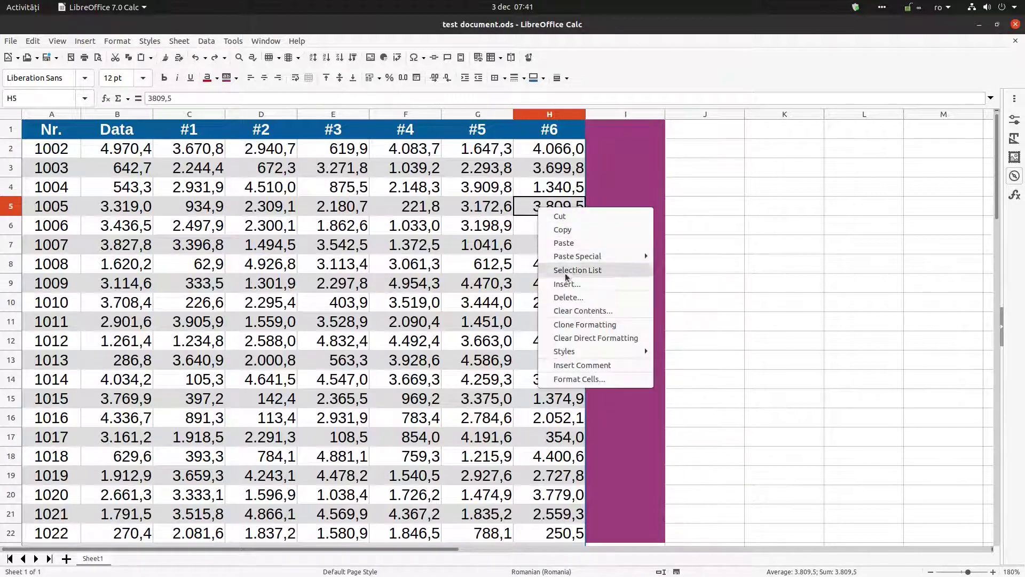
pyautogui.click(544, 297)
pyautogui.click(499, 278)
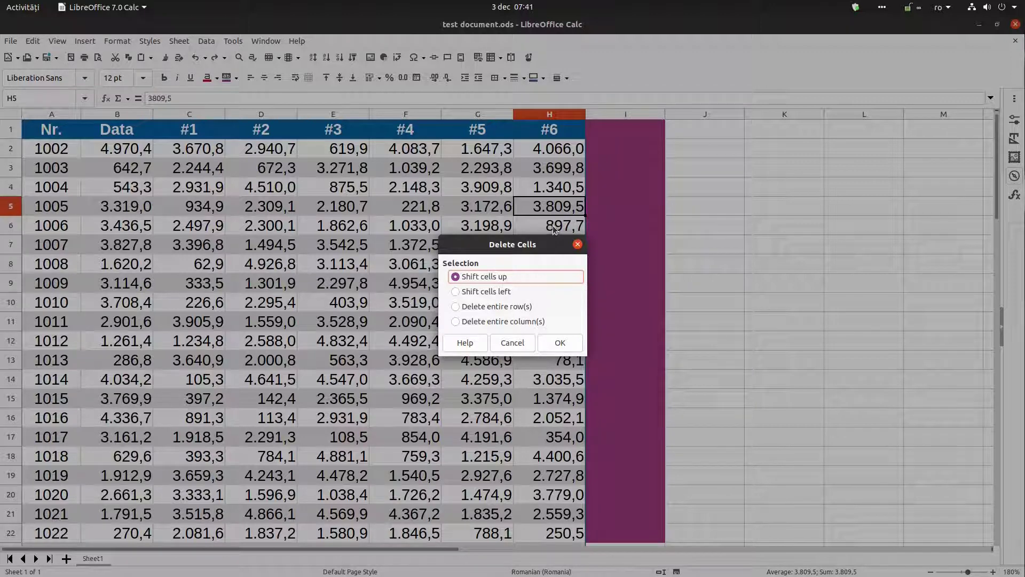
pyautogui.click(558, 341)
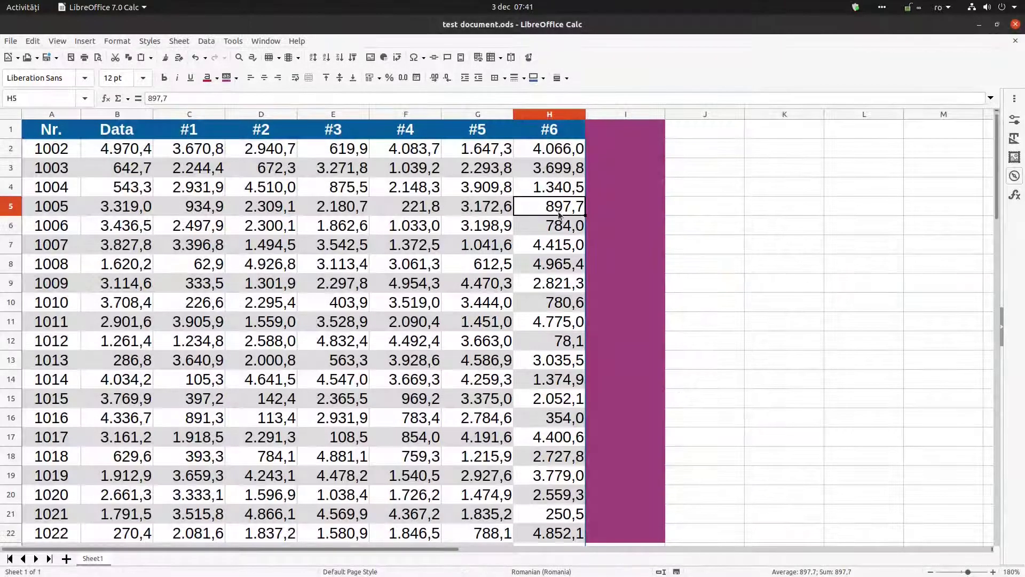
# - Check the shifted values by selecting H6, D5, G5, H5 and H6
pyautogui.click(521, 229)
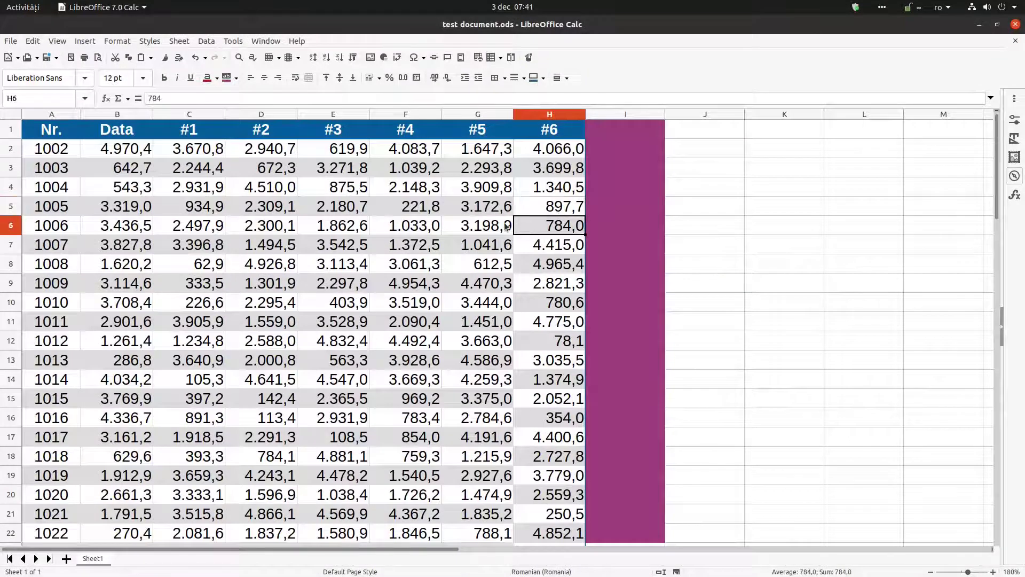
pyautogui.click(238, 209)
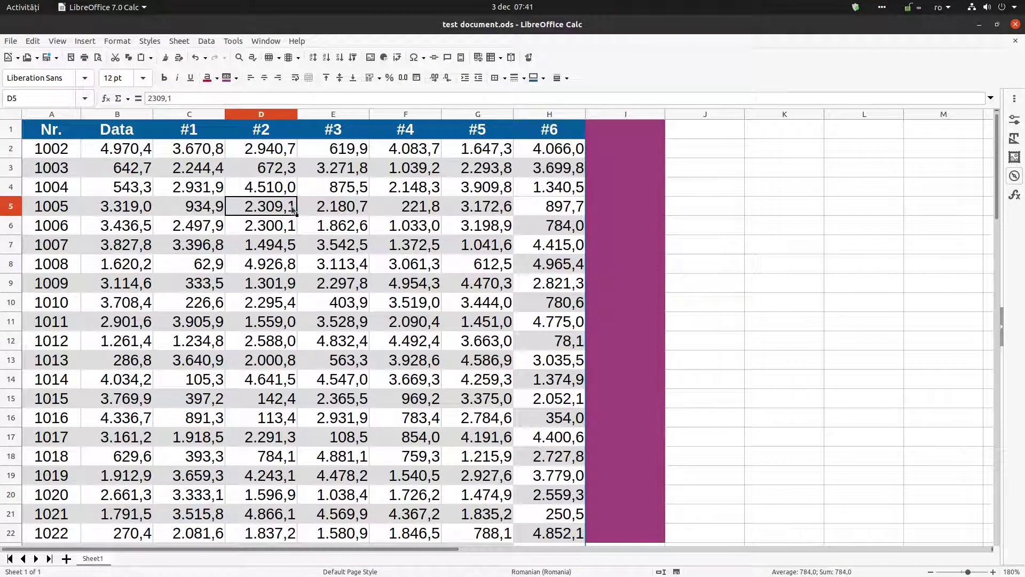
pyautogui.click(493, 213)
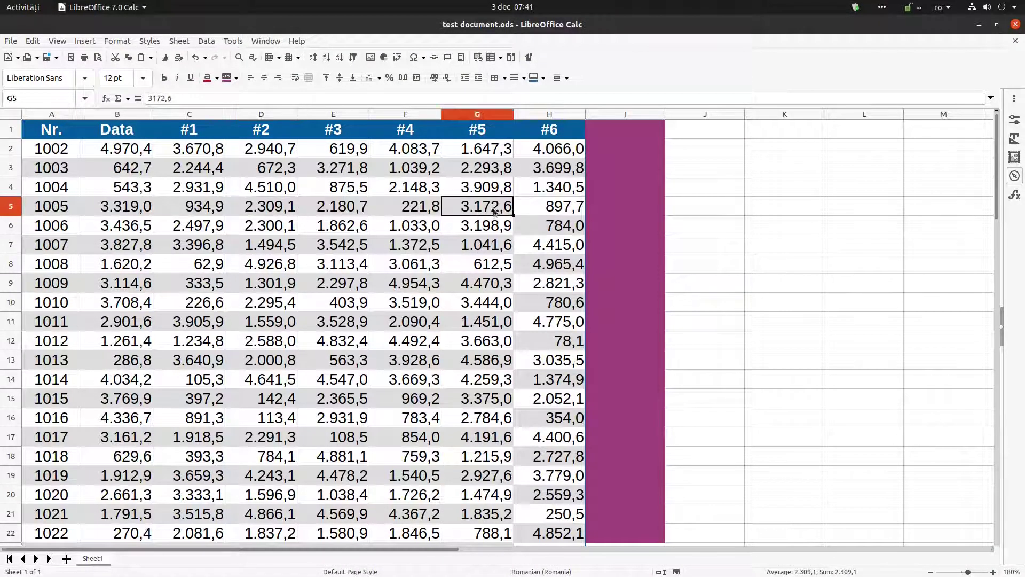
pyautogui.click(551, 208)
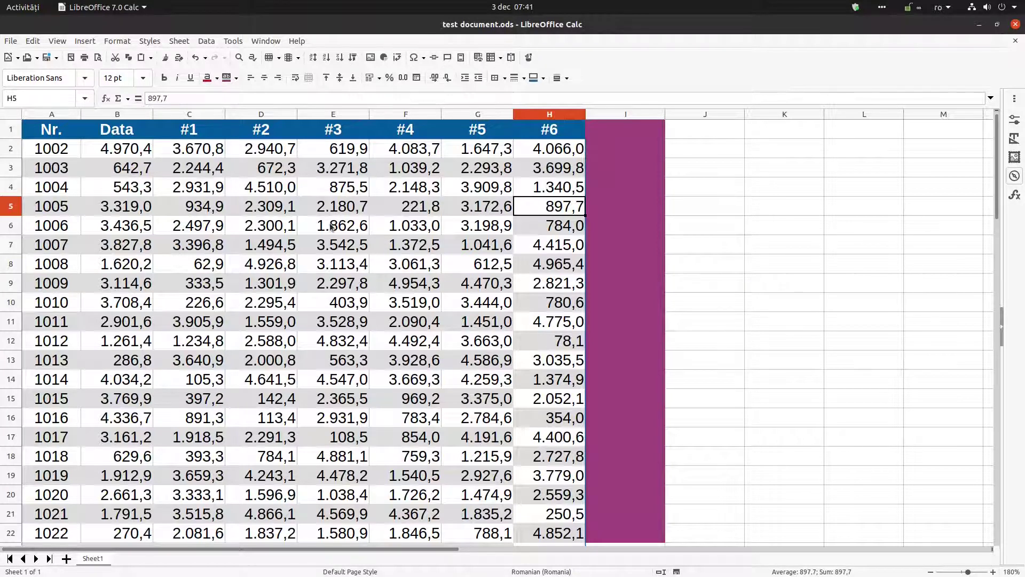
pyautogui.click(553, 228)
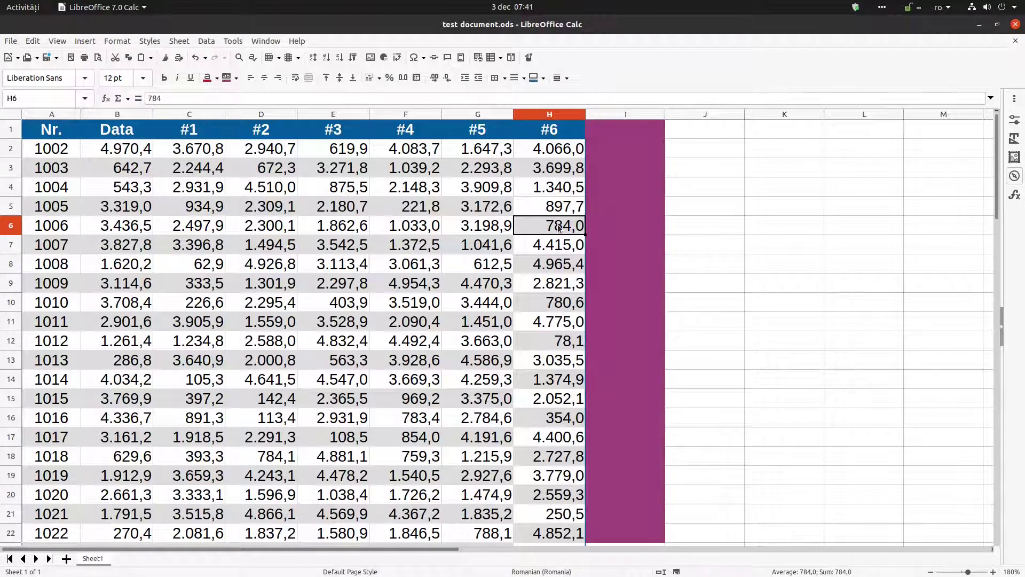
# - Undo the previous deletion, then delete H5 with row 5 shifting left
pyautogui.hotkey('ctrl', 'z')
pyautogui.click(556, 205)
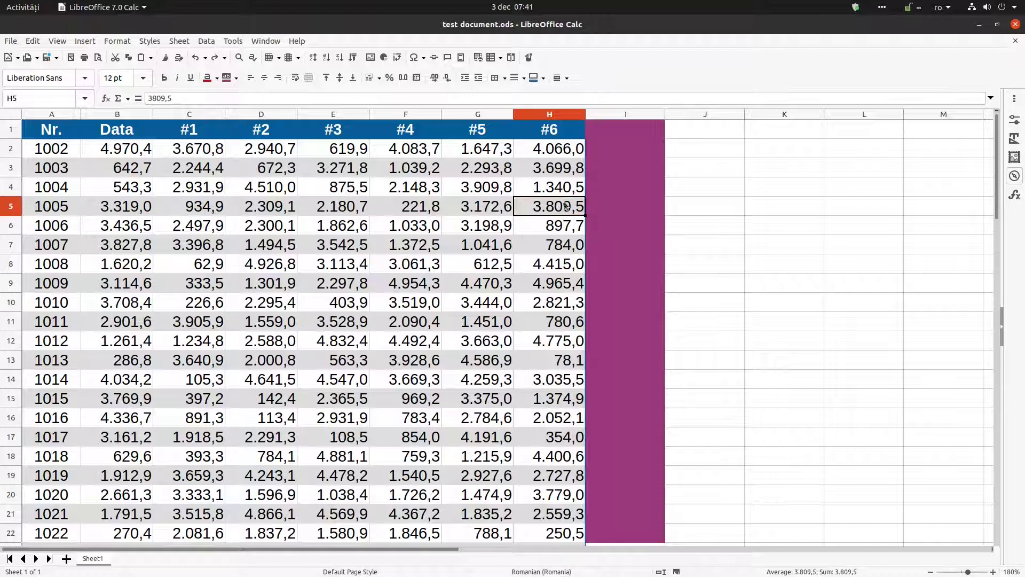
pyautogui.rightClick(557, 205)
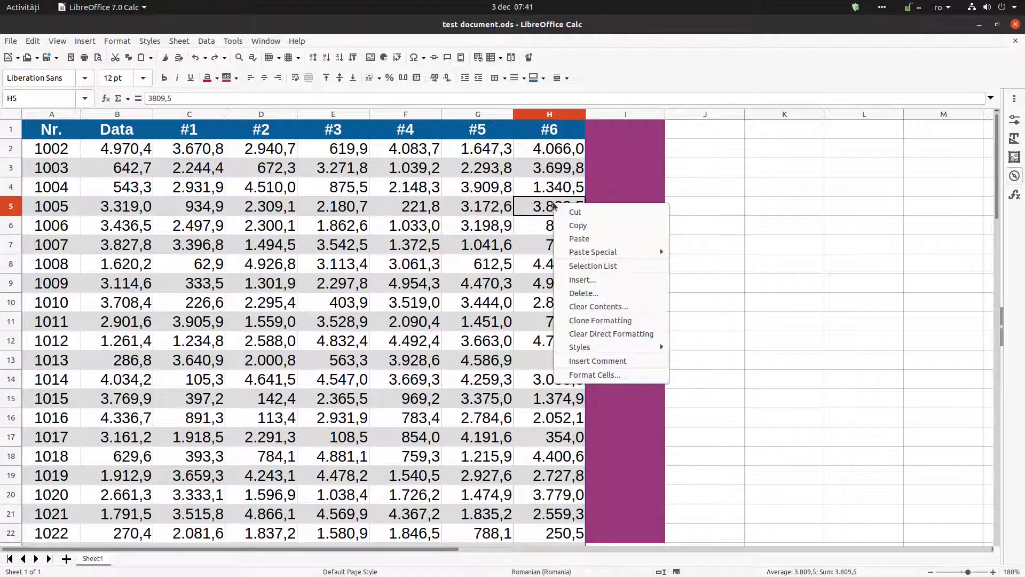
pyautogui.click(592, 287)
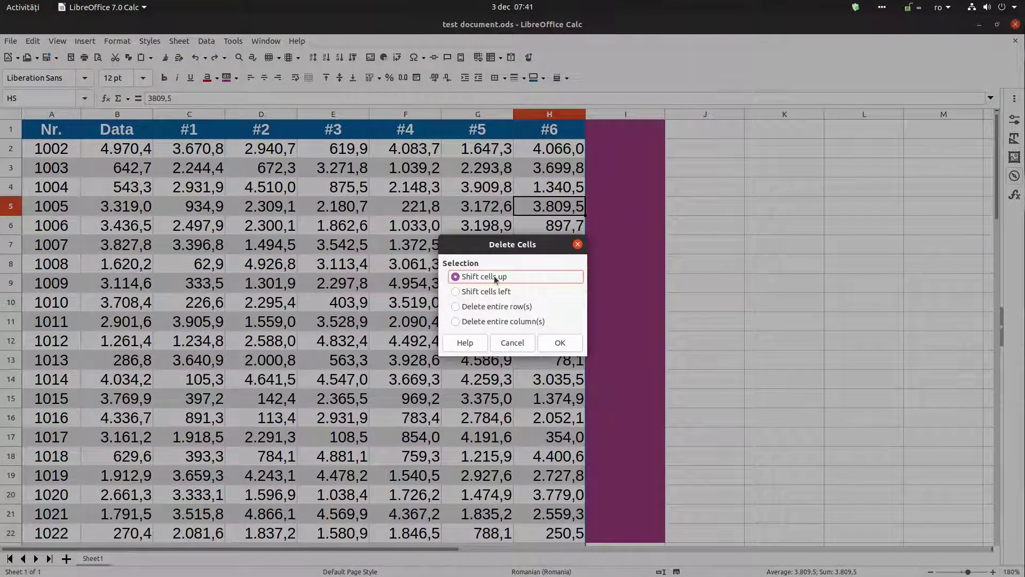
pyautogui.click(495, 292)
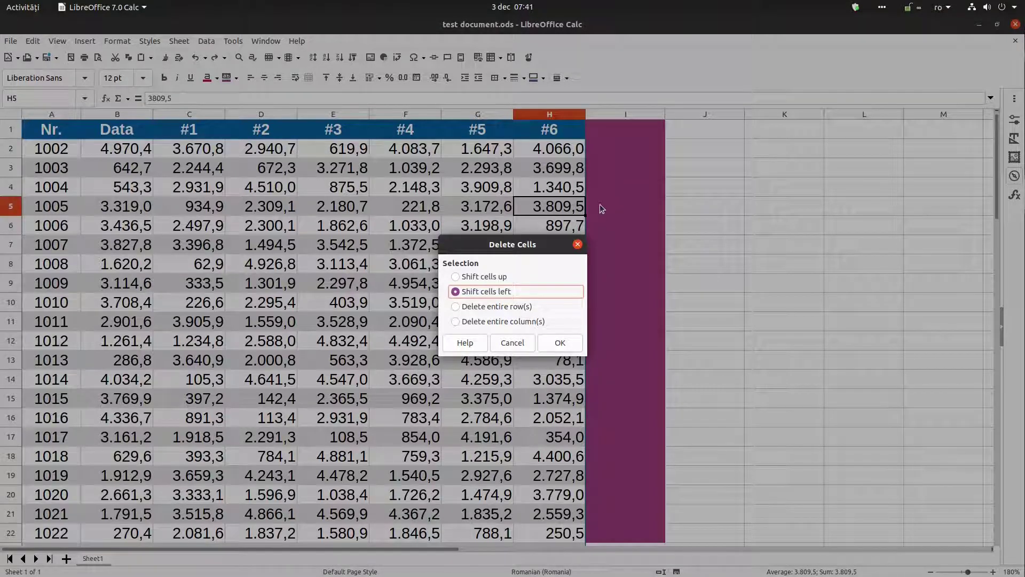
pyautogui.click(558, 342)
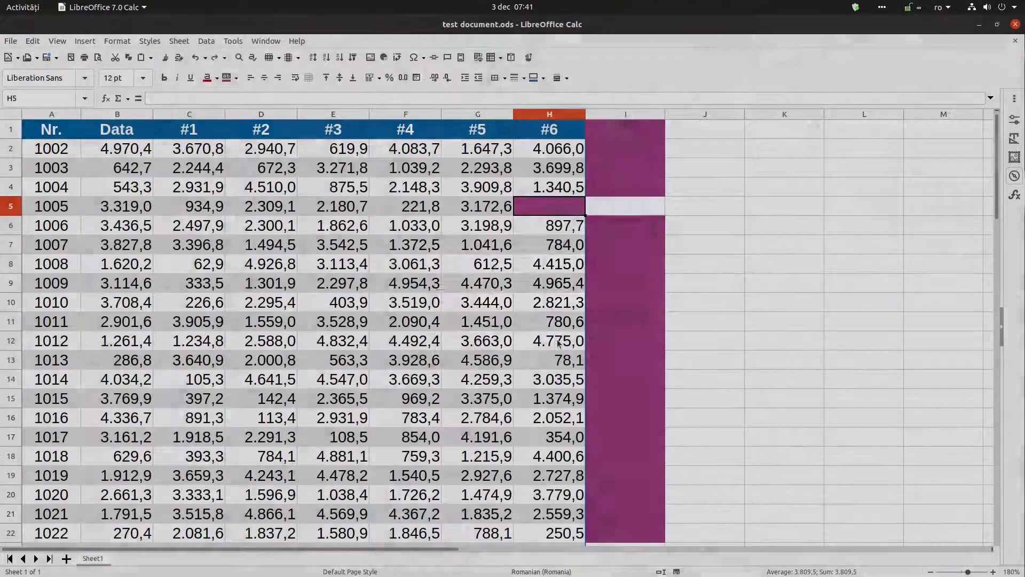
# - Inspect cells I8, J5 and I5, then undo the shift-left deletion
pyautogui.click(614, 265)
pyautogui.click(696, 206)
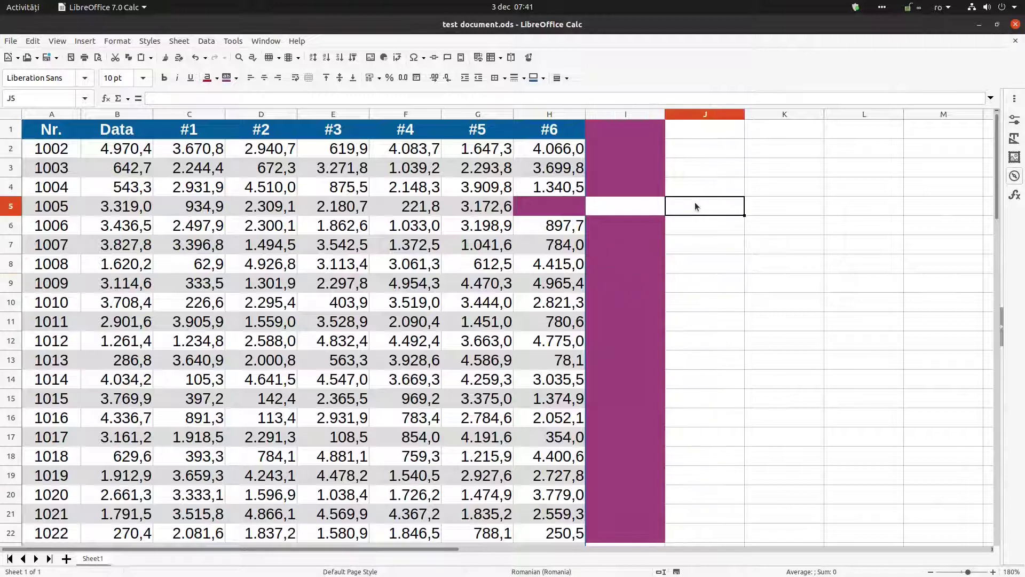
pyautogui.click(637, 206)
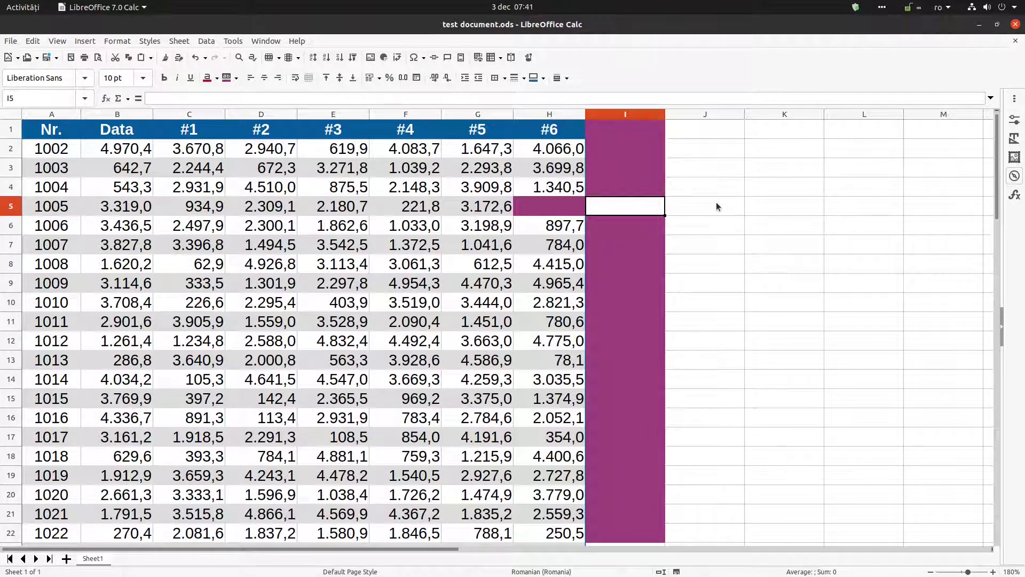
pyautogui.hotkey('ctrl', 'z')
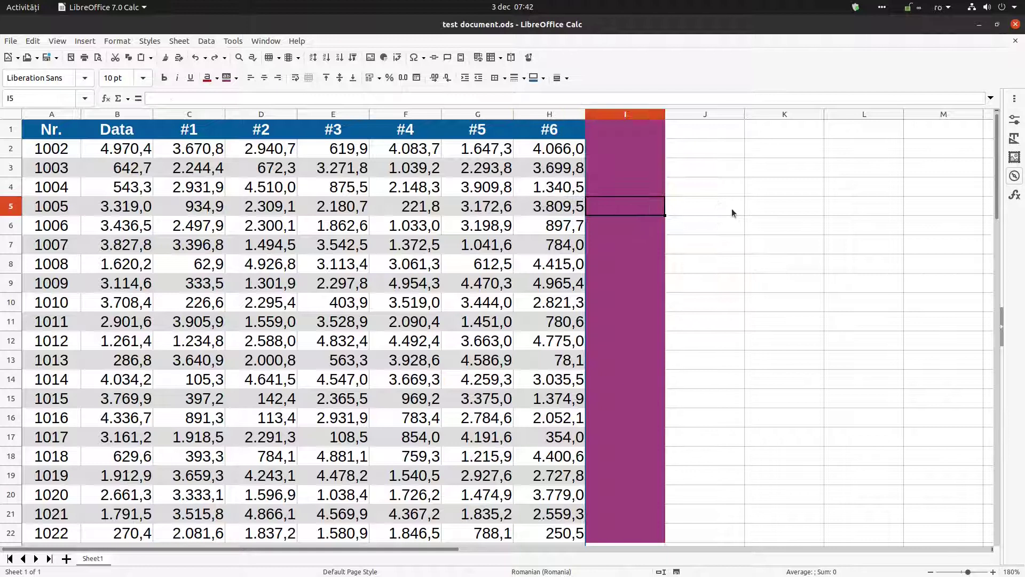
# - Enter the value 1 down column K starting at K4
pyautogui.click(787, 191)
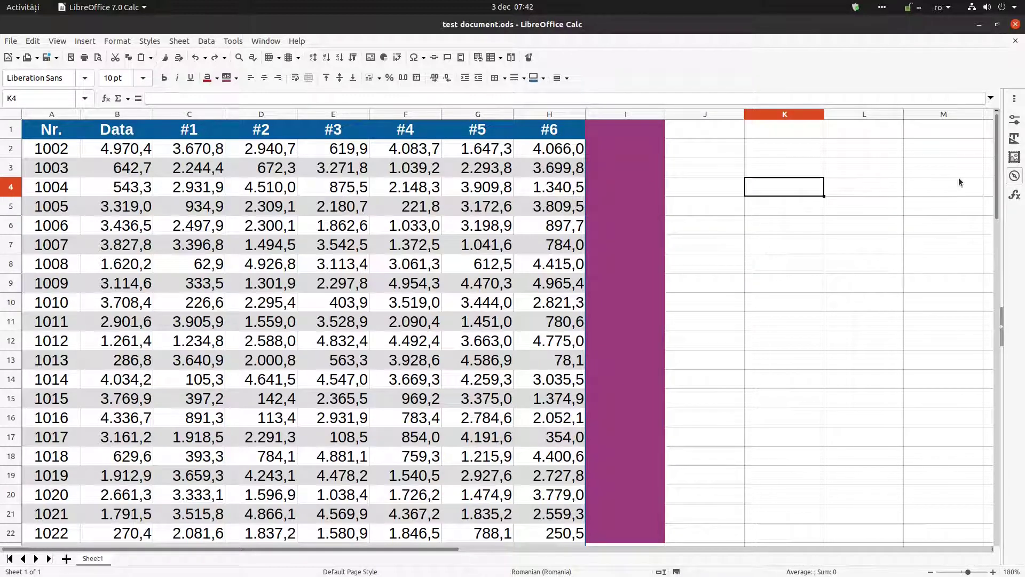
pyautogui.write('1')
pyautogui.press('Return')
pyautogui.write('1')
pyautogui.press('Return')
pyautogui.write('1')
pyautogui.press('Return')
pyautogui.write('1')
pyautogui.press('Return')
pyautogui.write('1')
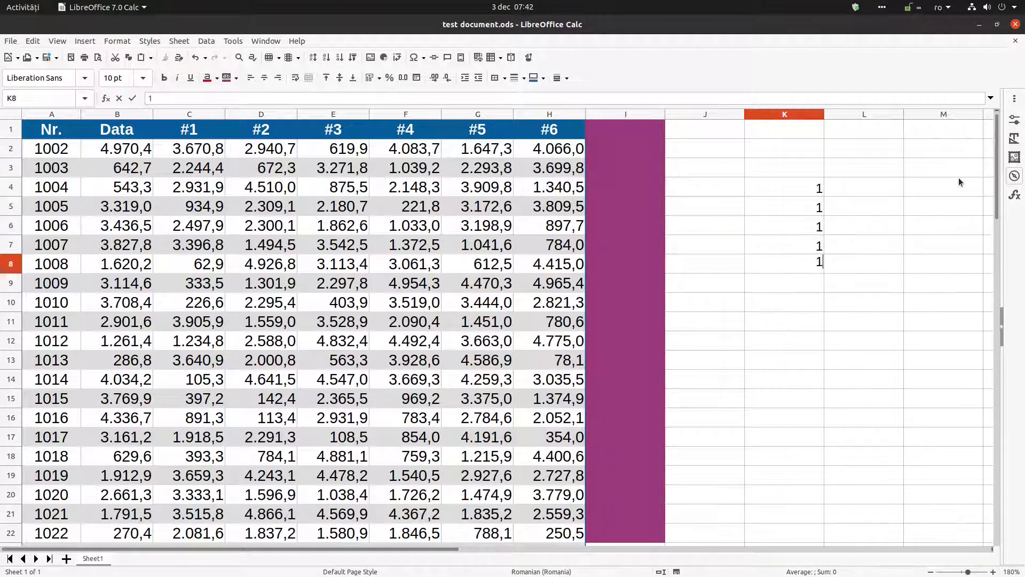
pyautogui.press('Return')
pyautogui.write('1')
pyautogui.press('Up')
pyautogui.press('Up')
pyautogui.press('Up')
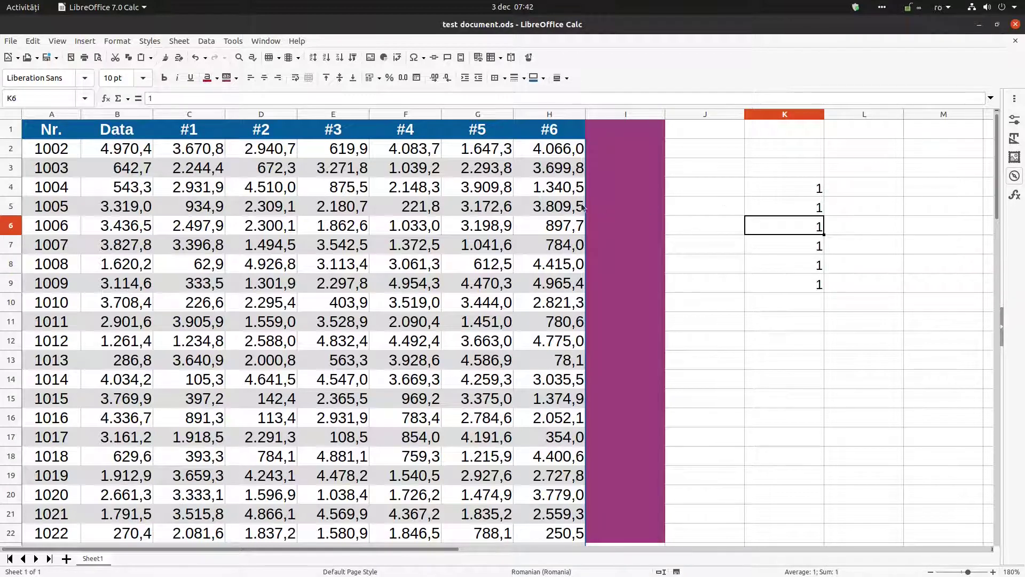
# - Delete H5 again with row 5 shifting left, then check I5 and H5
pyautogui.rightClick(583, 208)
pyautogui.click(584, 295)
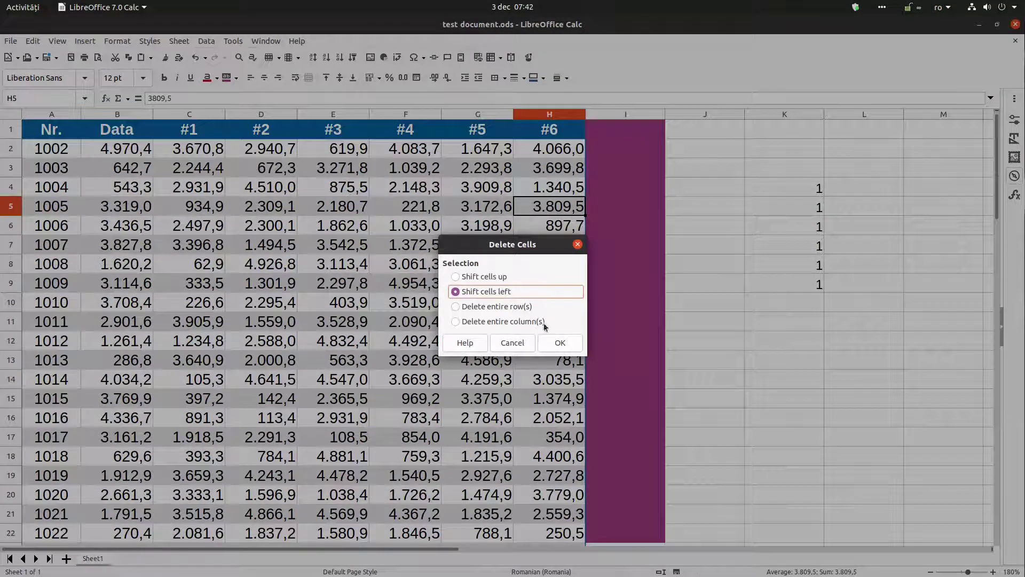
pyautogui.click(561, 343)
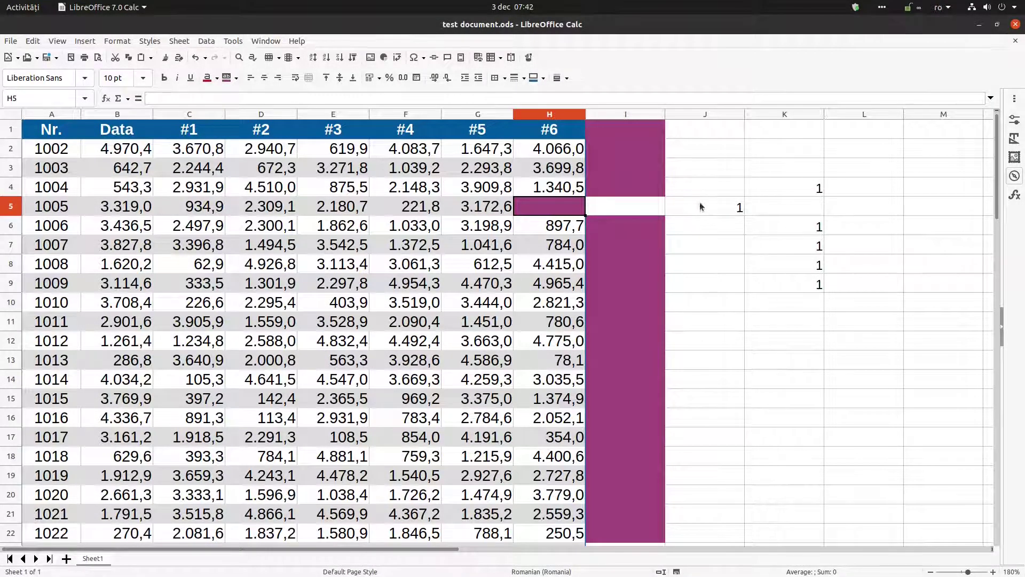
pyautogui.click(657, 209)
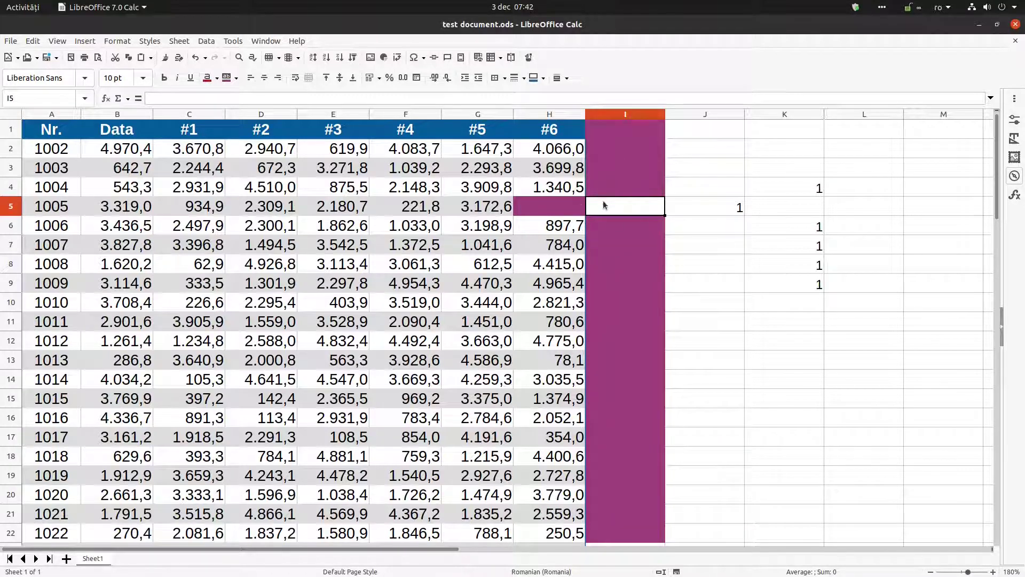
pyautogui.click(569, 208)
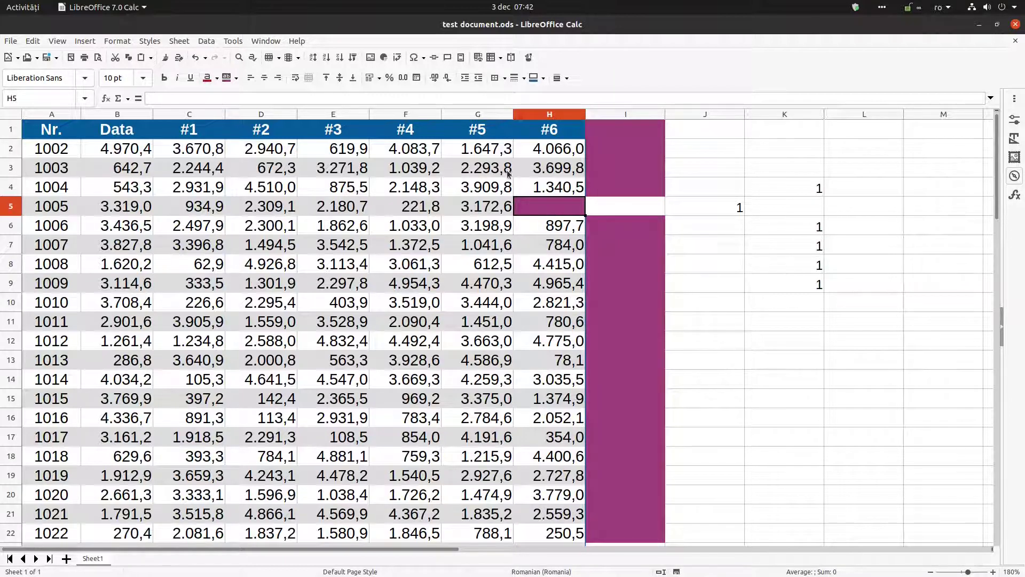
# - Select column D, then show the About LibreOffice box listing version 7.0.3.1
pyautogui.click(294, 208)
pyautogui.click(307, 214)
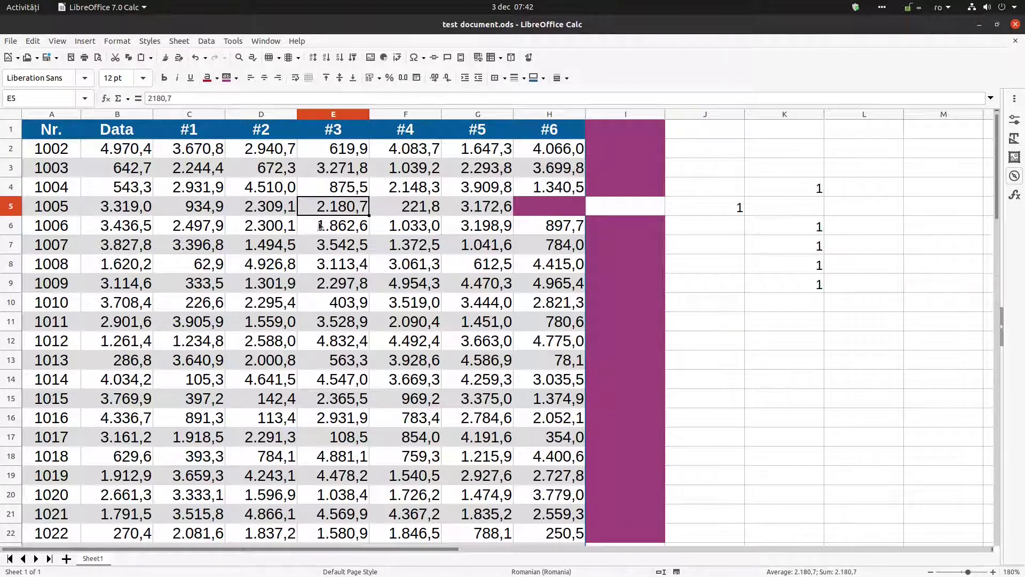
pyautogui.click(271, 114)
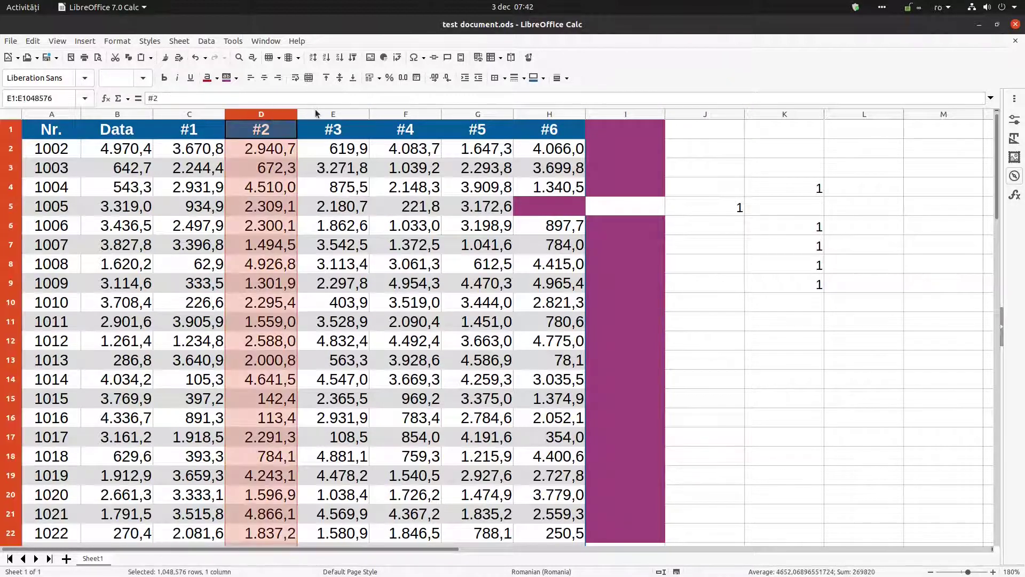
pyautogui.click(315, 110)
pyautogui.click(280, 110)
pyautogui.click(297, 41)
pyautogui.click(341, 204)
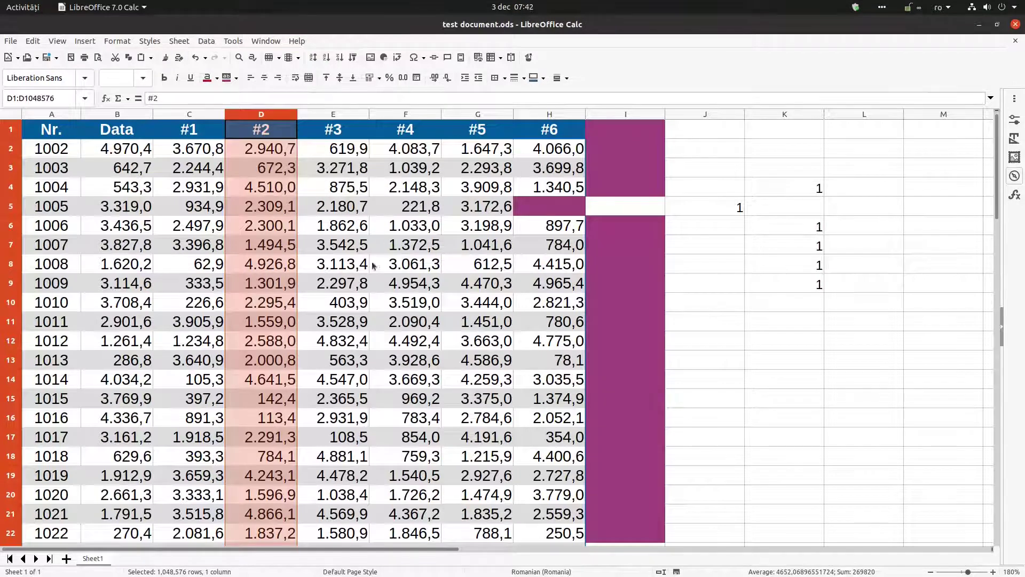